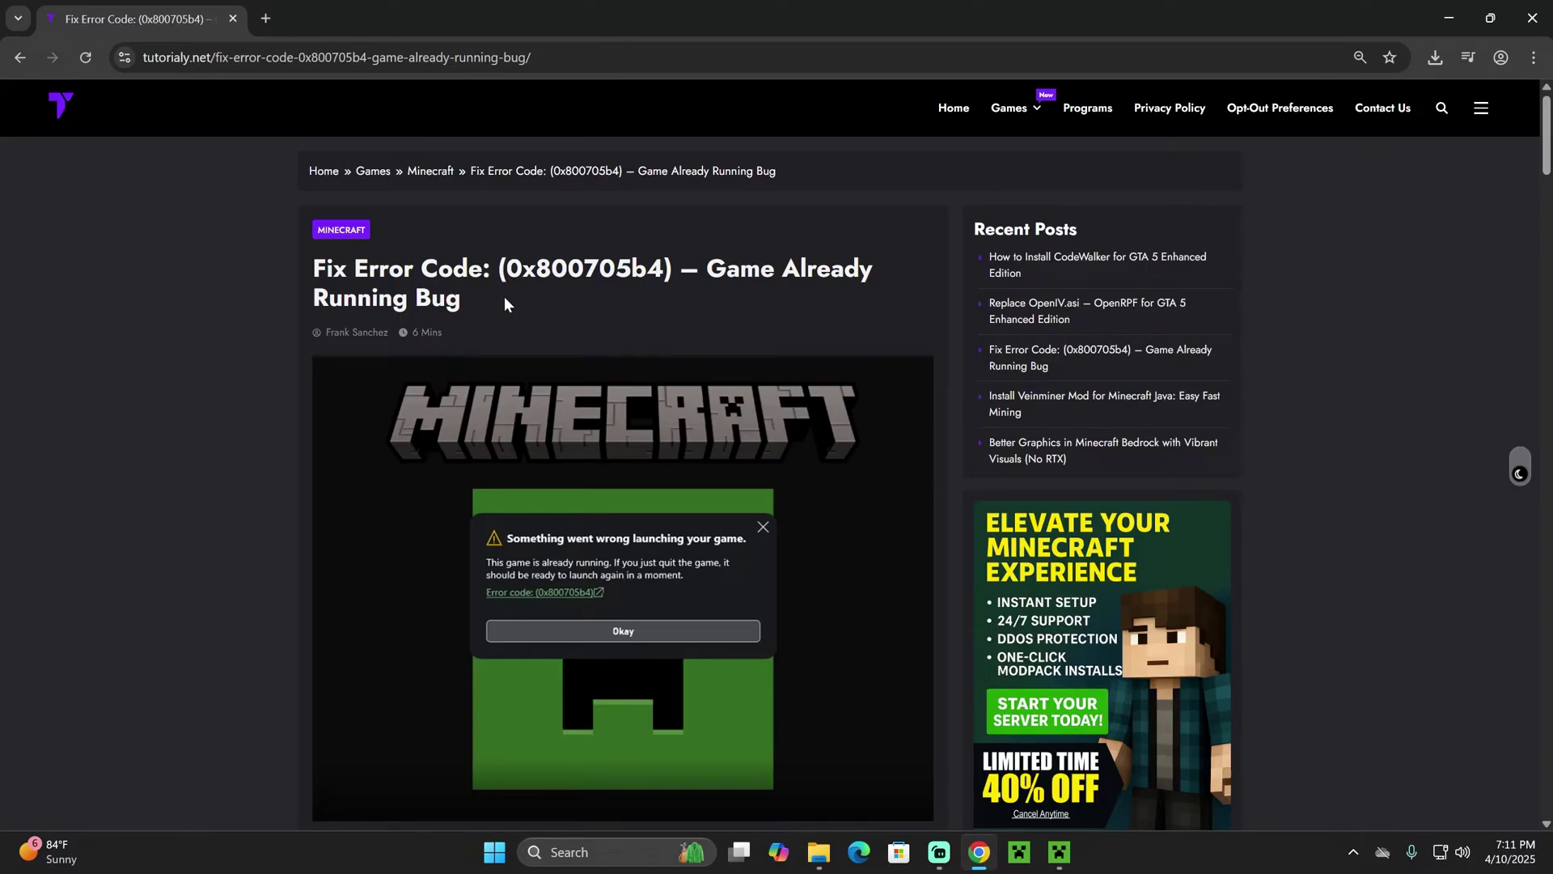
Read through the article's methods for fixing Minecraft error code 0x800705b4, the game already running bug.
left_click_drag(487, 303, 325, 268)
scroll(639, 312, "down", 20)
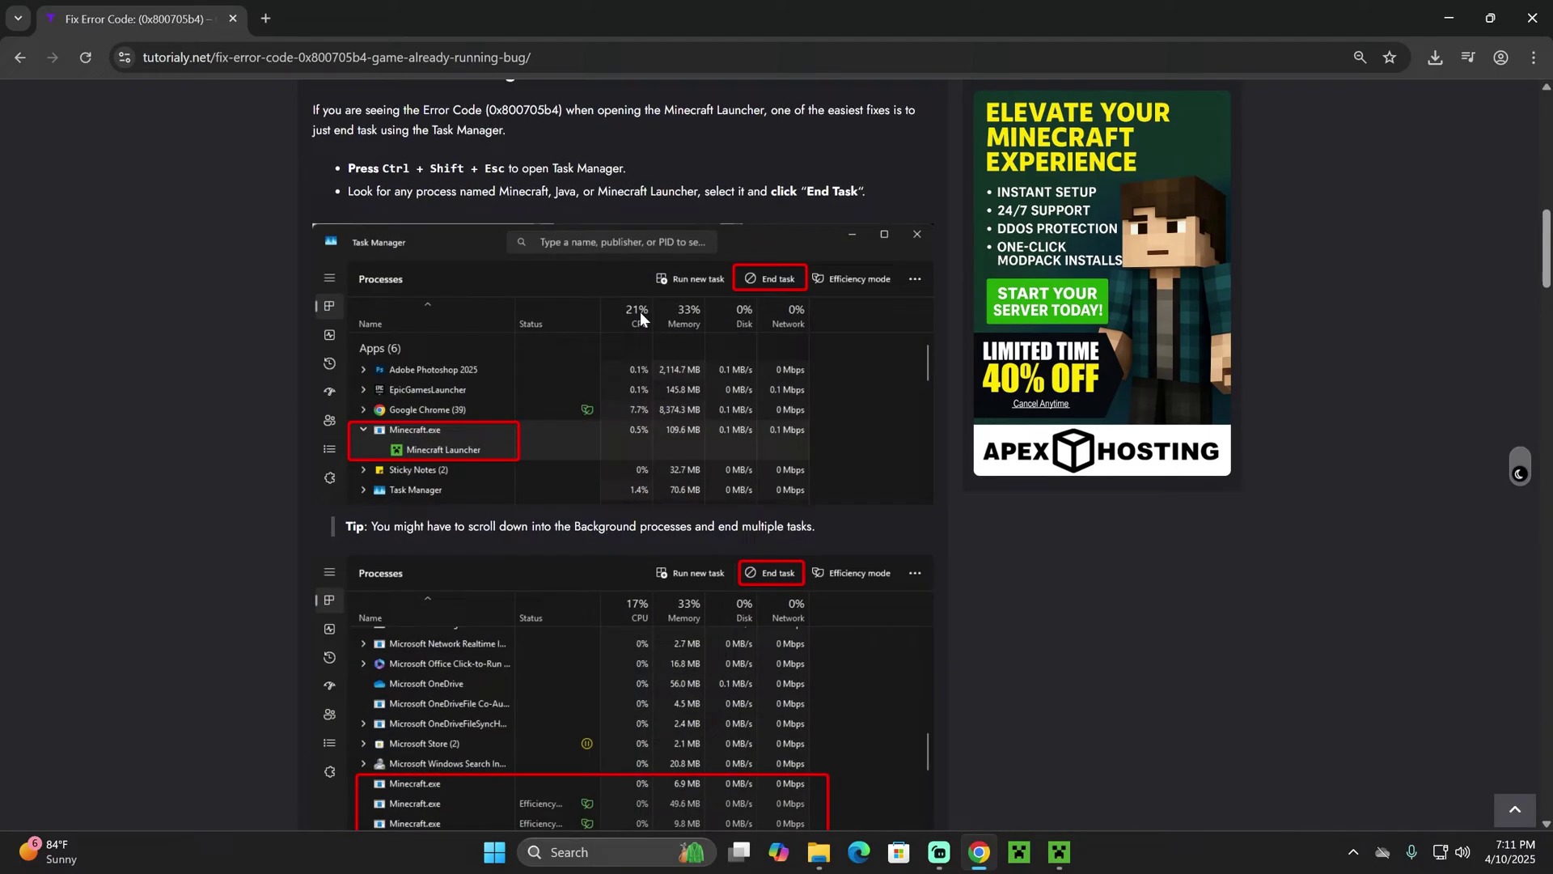
scroll(804, 372, "down", 5)
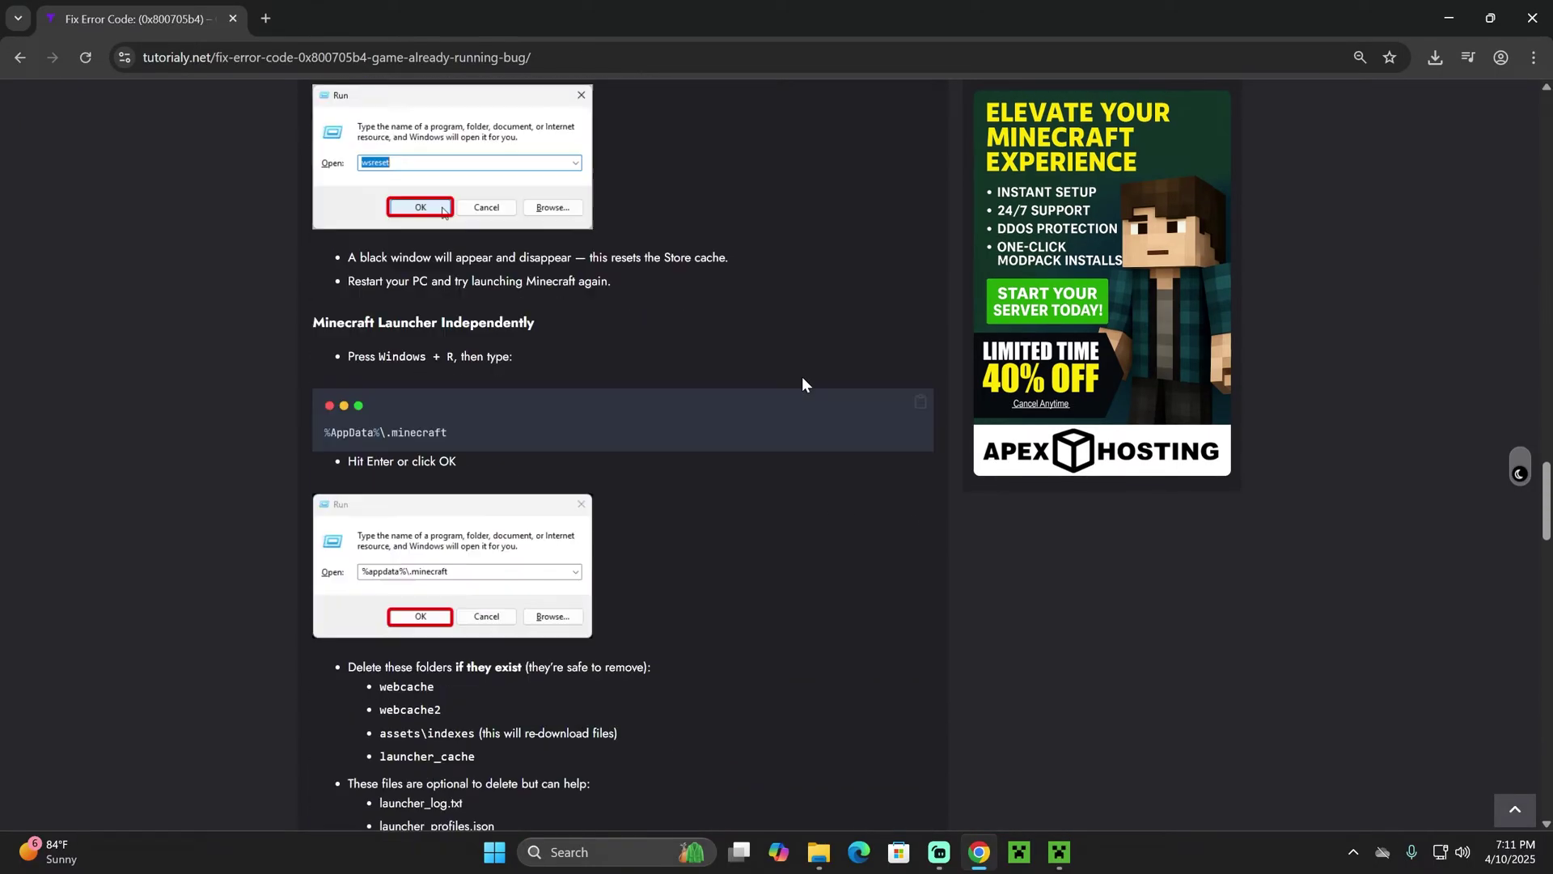
scroll(803, 376, "up", 20)
scroll(680, 356, "up", 9)
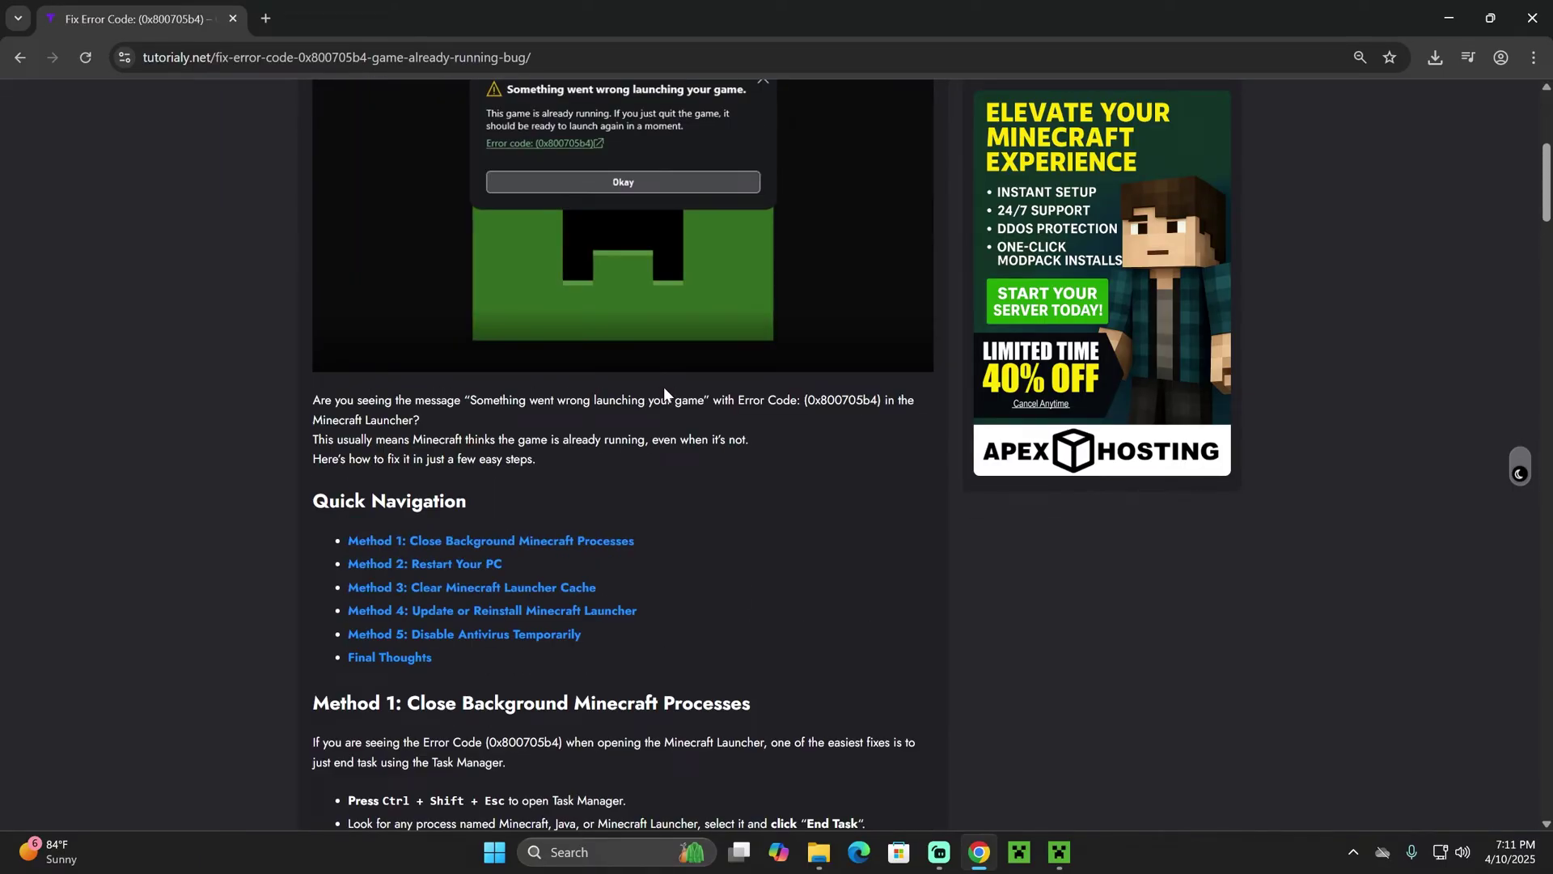
scroll(647, 421, "down", 9)
scroll(628, 458, "up", 3)
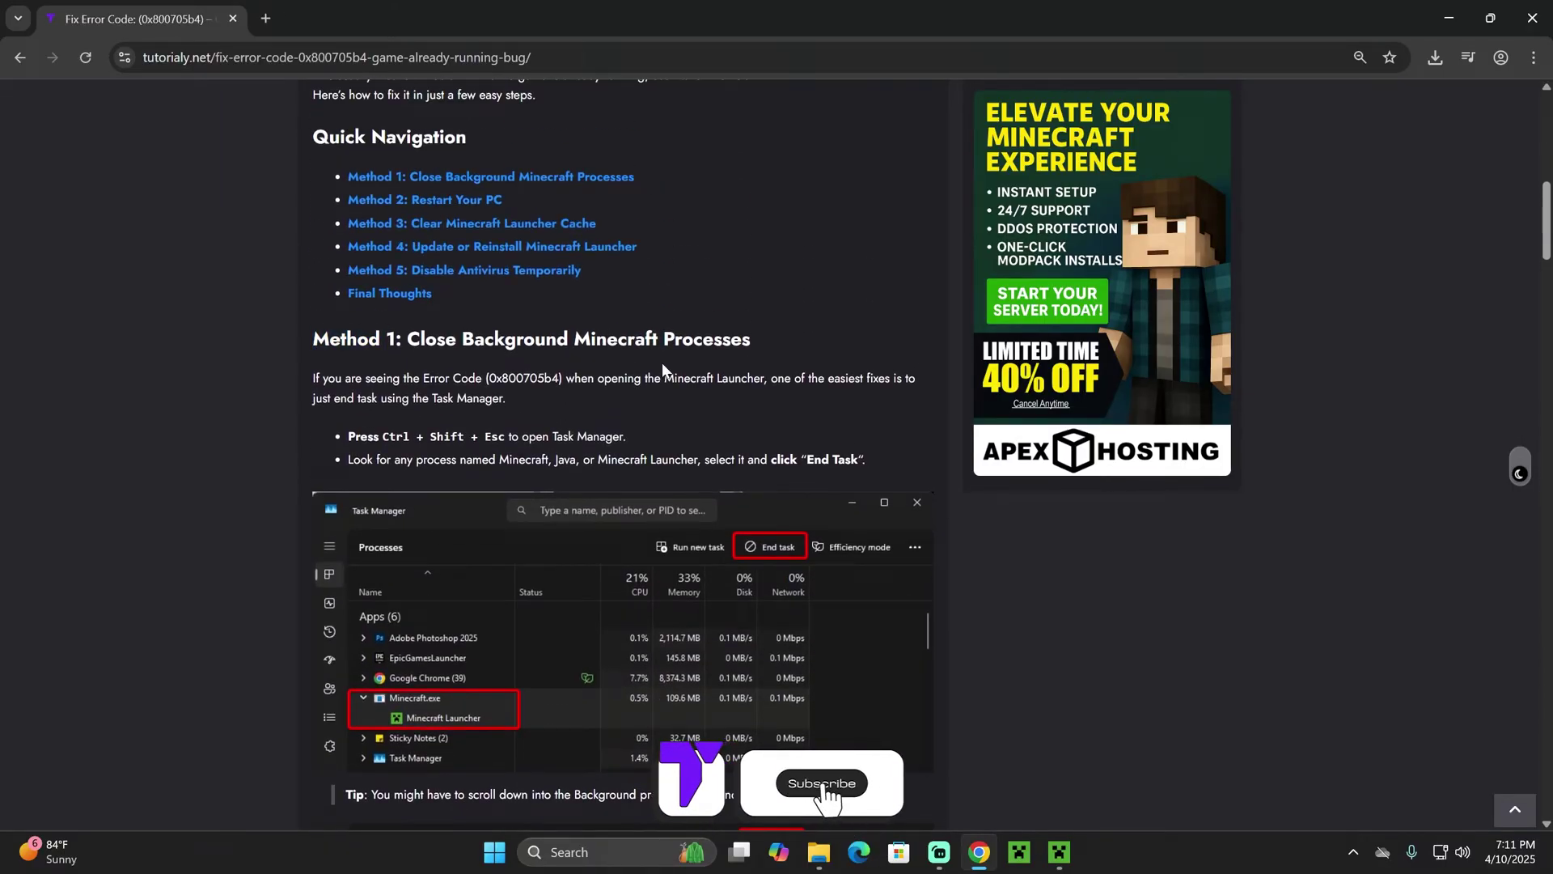
scroll(668, 454, "up", 10)
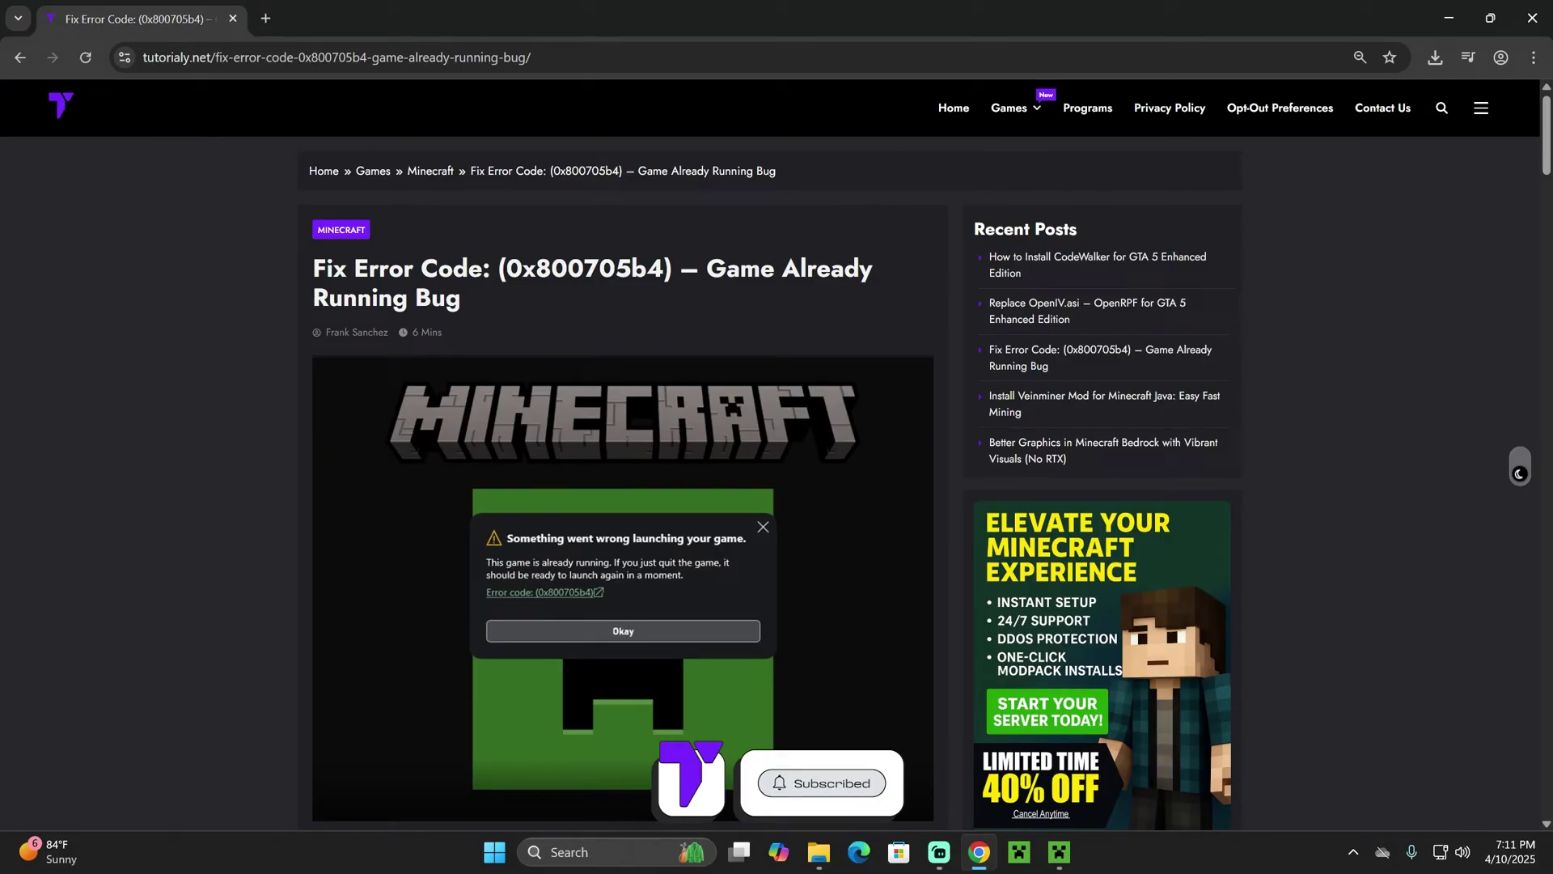
scroll(600, 289, "down", 20)
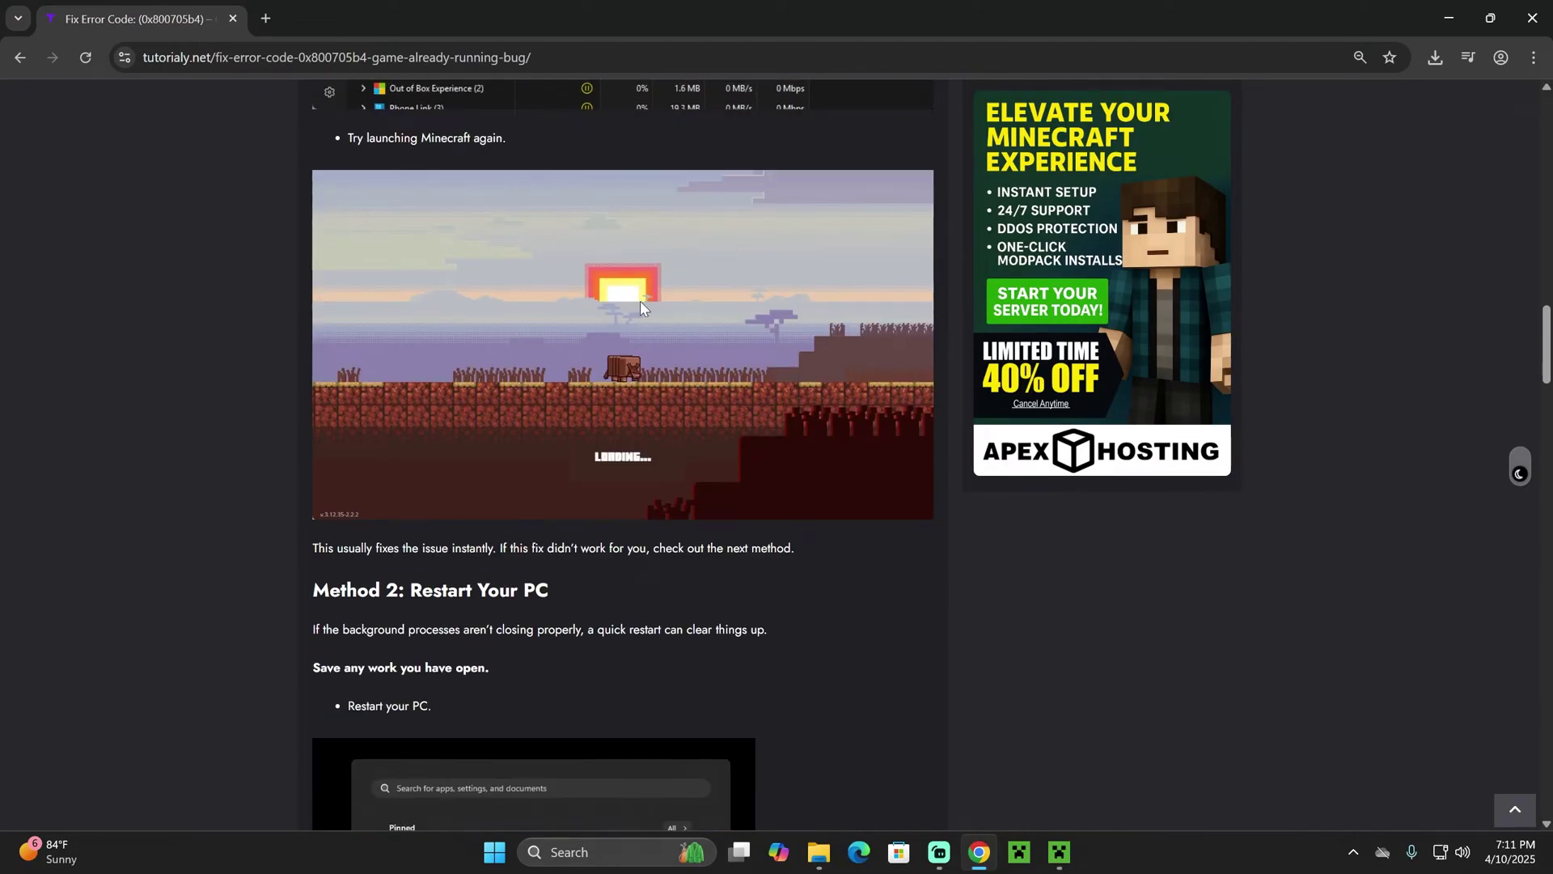
scroll(640, 306, "down", 10)
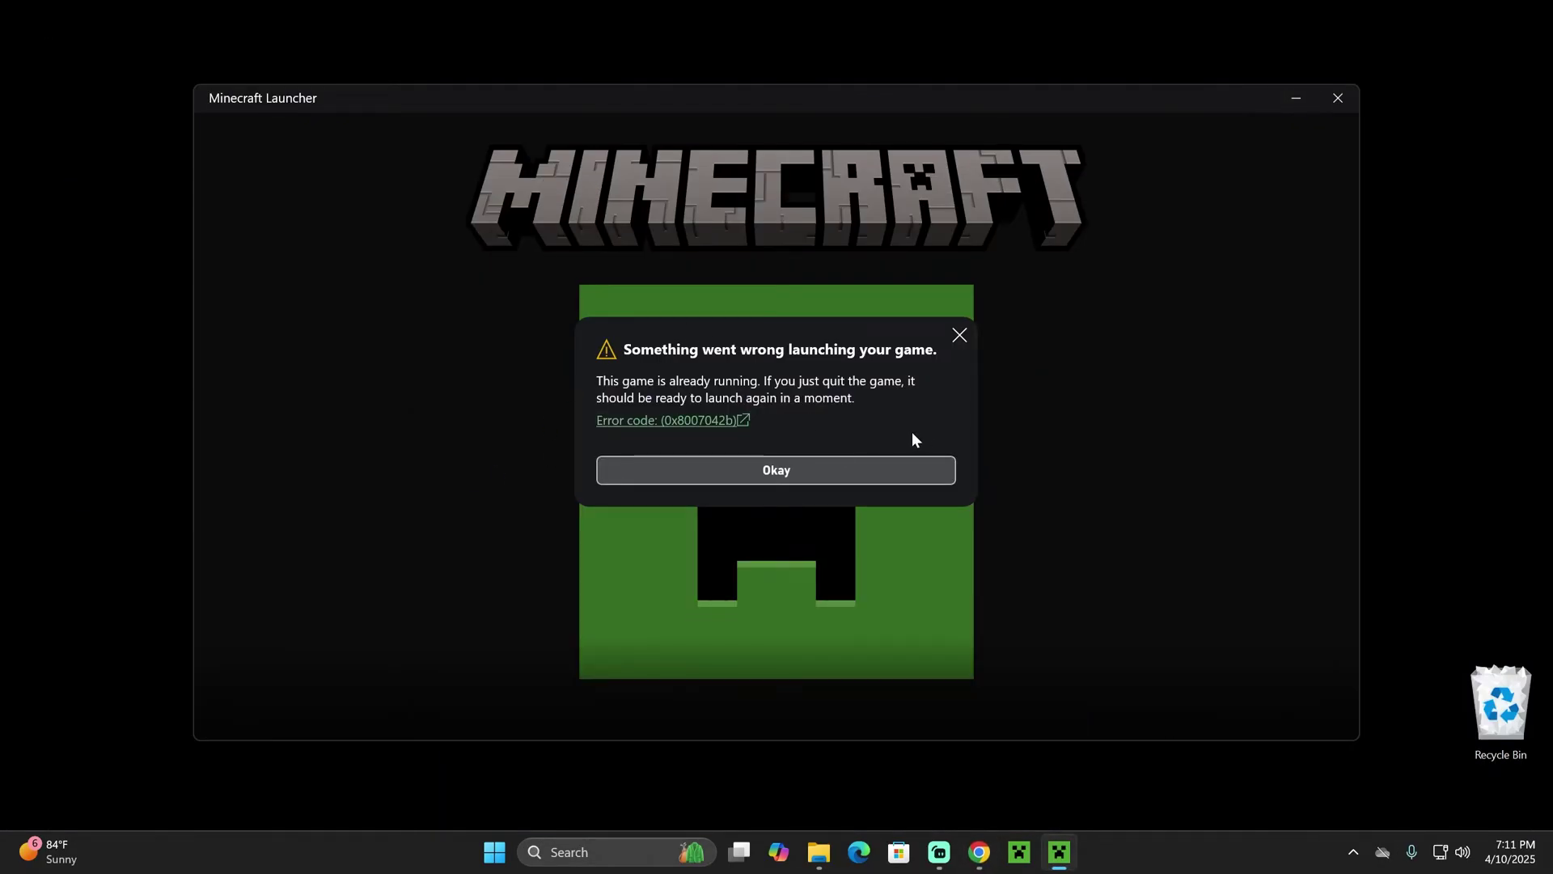
Dismiss the Minecraft Launcher's error message and check the hidden system tray for apps running in the background.
left_click(821, 473)
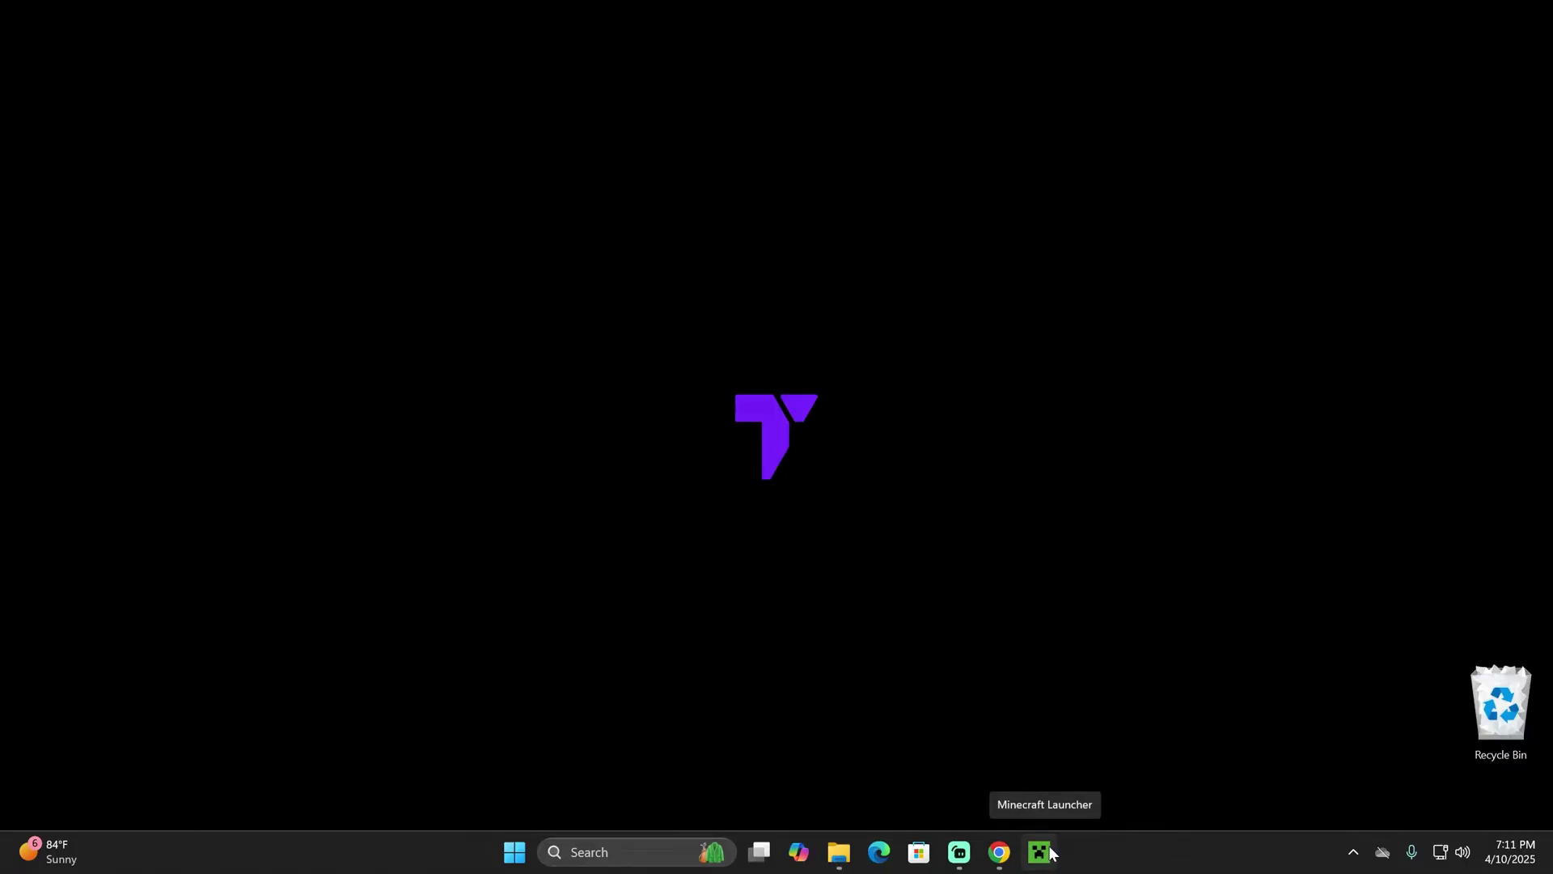
left_click(1355, 852)
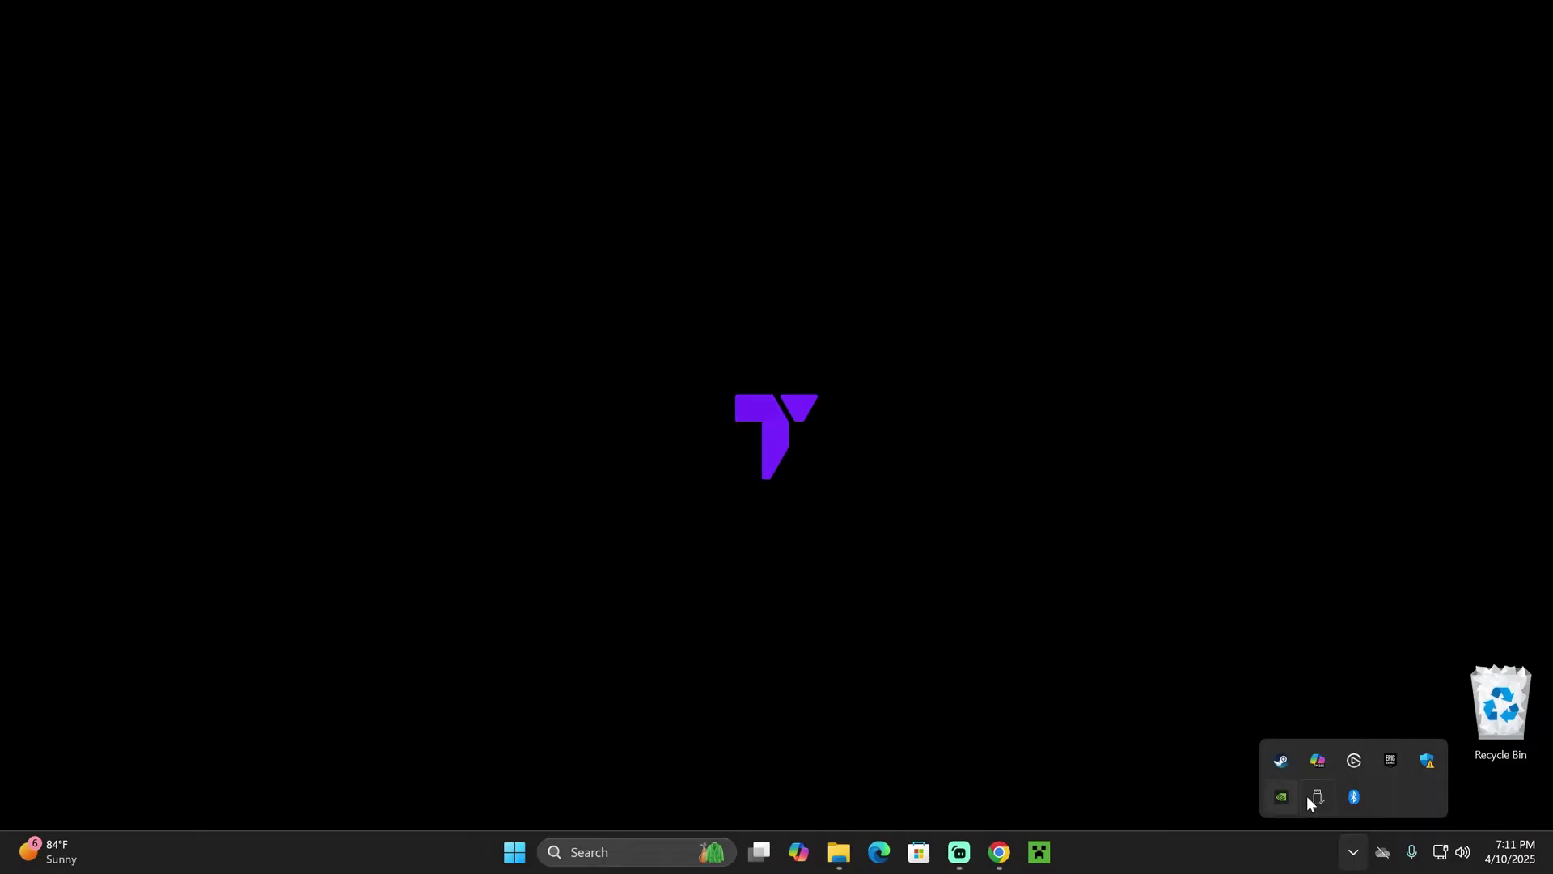
right_click(1391, 759)
left_click(1412, 801)
left_click(1186, 653)
left_click(1354, 851)
left_click(1091, 798)
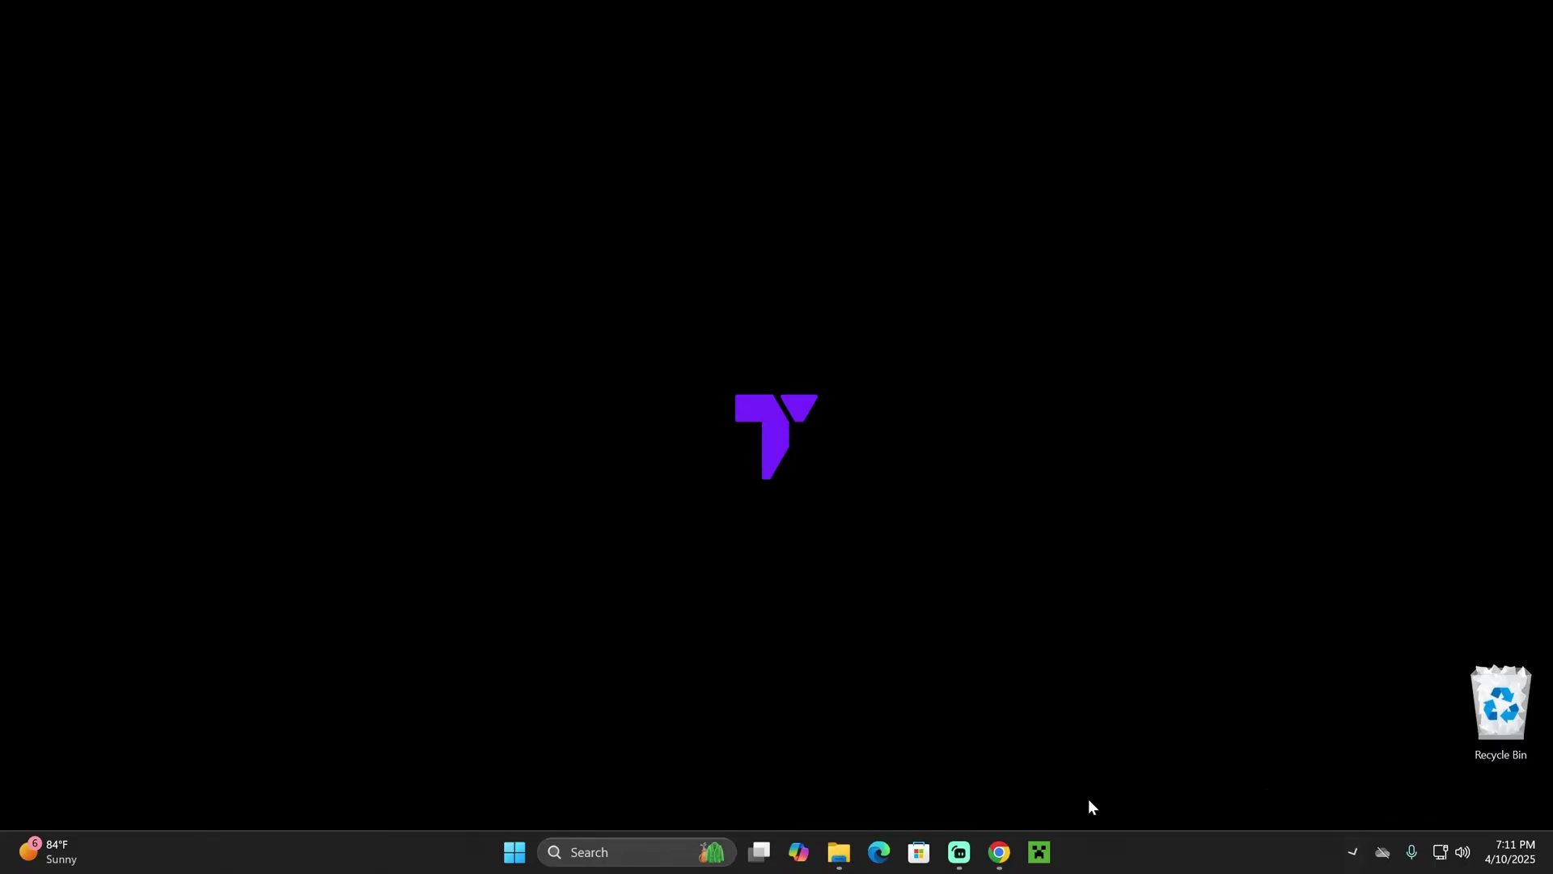
Open Task Manager from the Windows taskbar.
right_click(1099, 847)
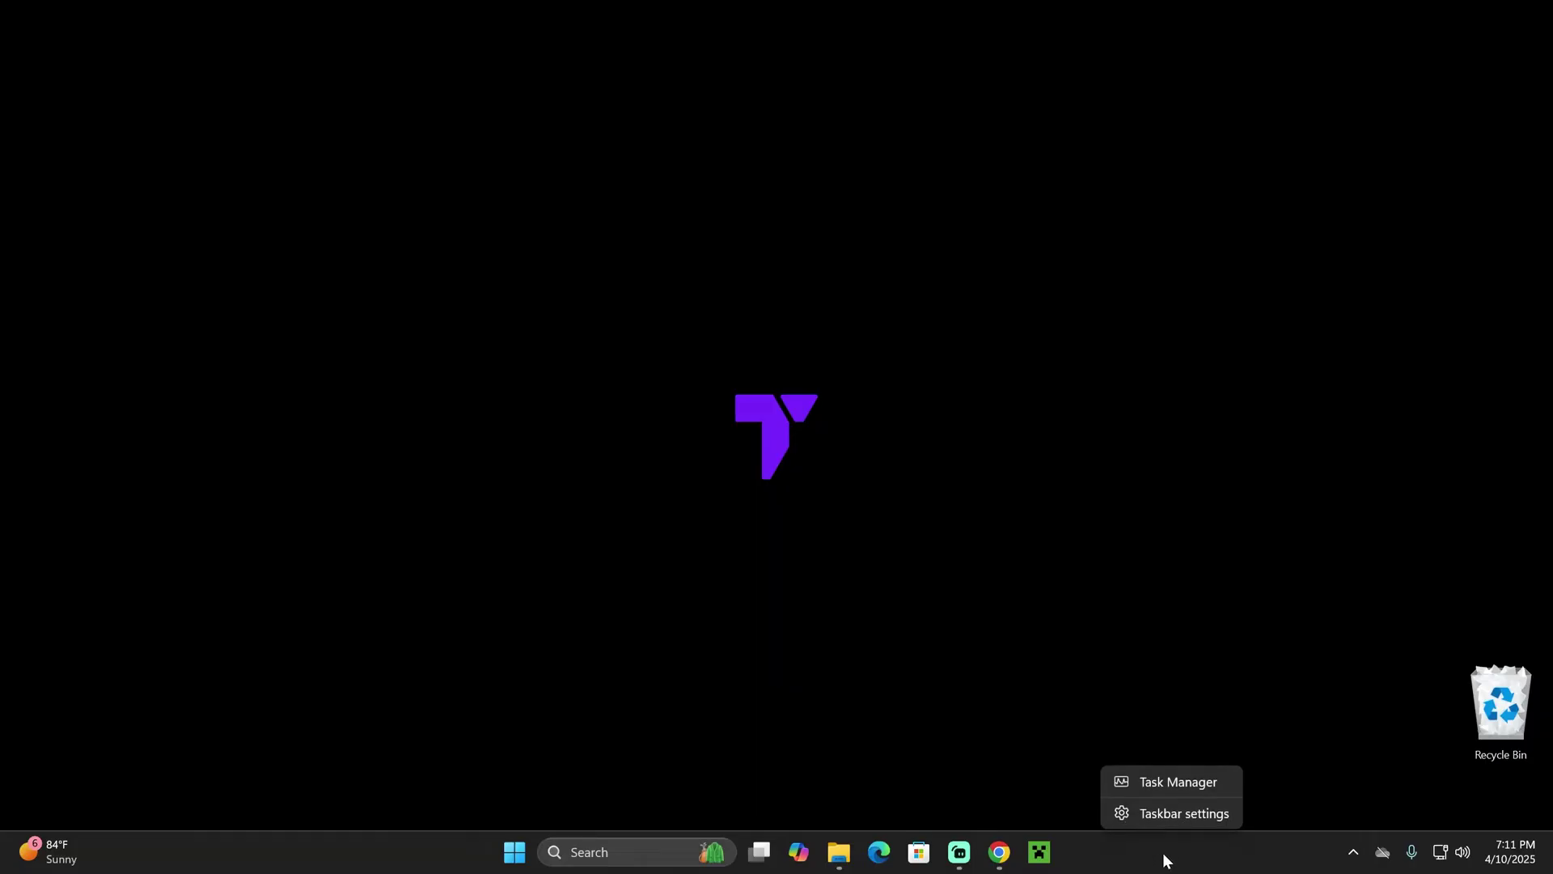
left_click(1159, 849)
right_click(1157, 847)
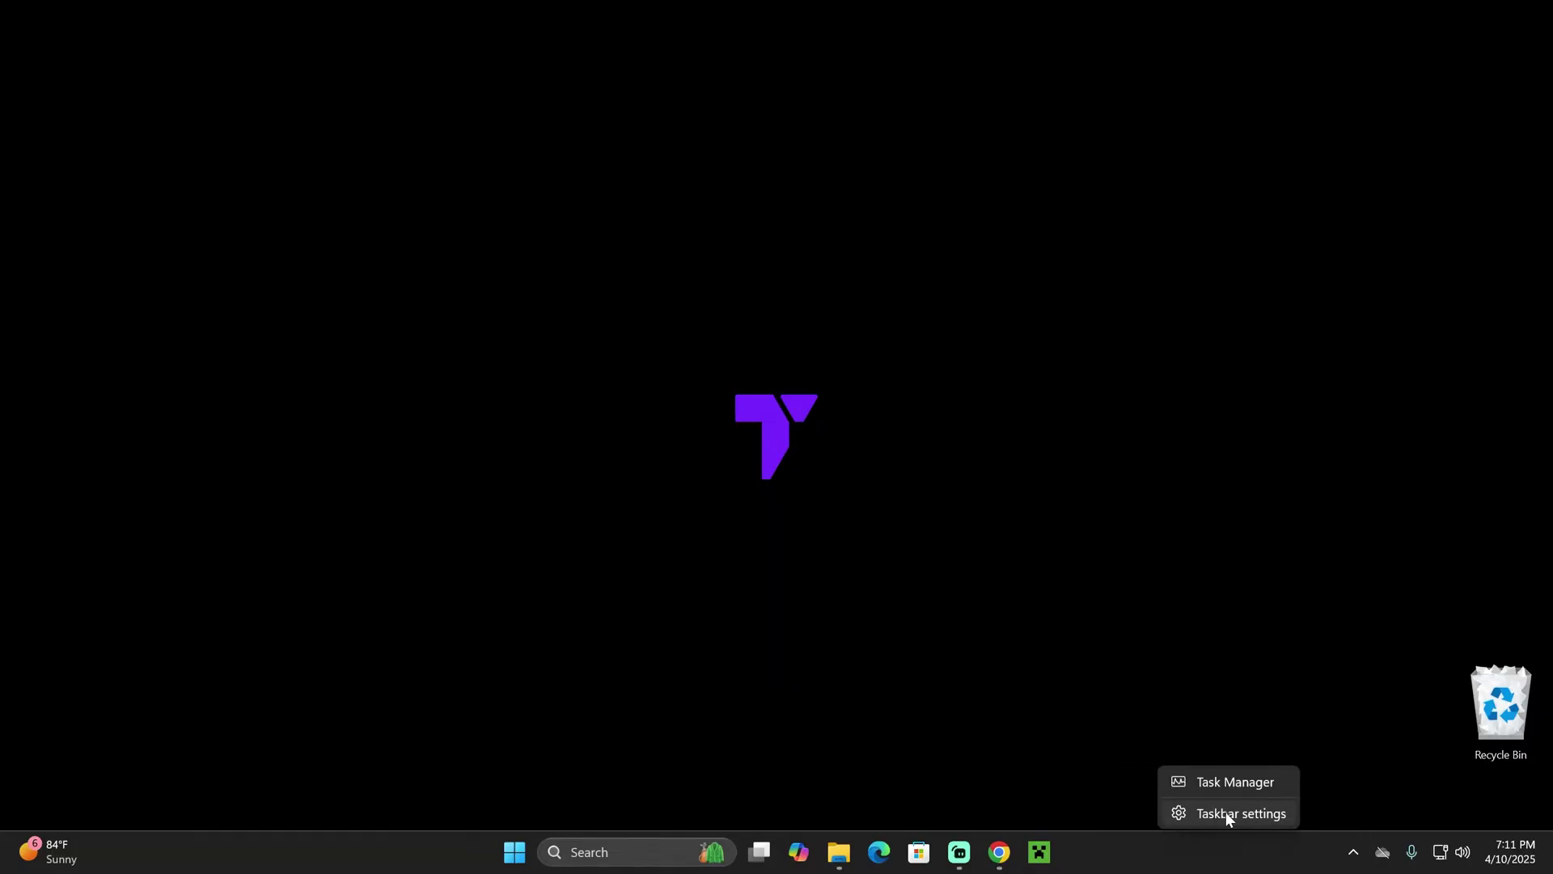
left_click(1233, 781)
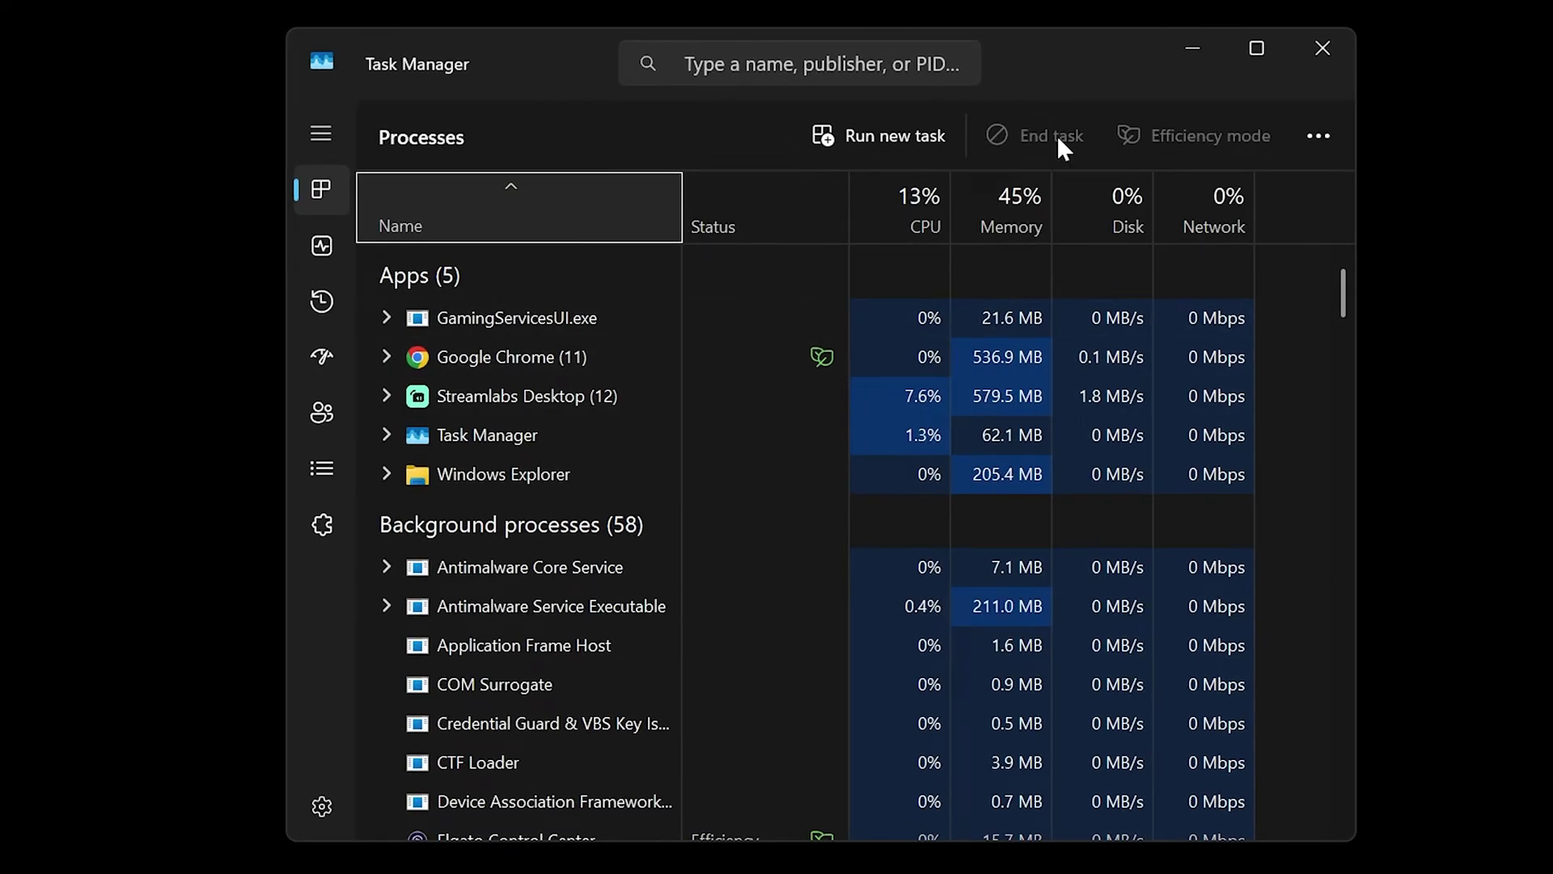
Examine the process under GamingServicesUI.exe and look through the background processes for Minecraft entries.
left_click(628, 317)
left_click(386, 317)
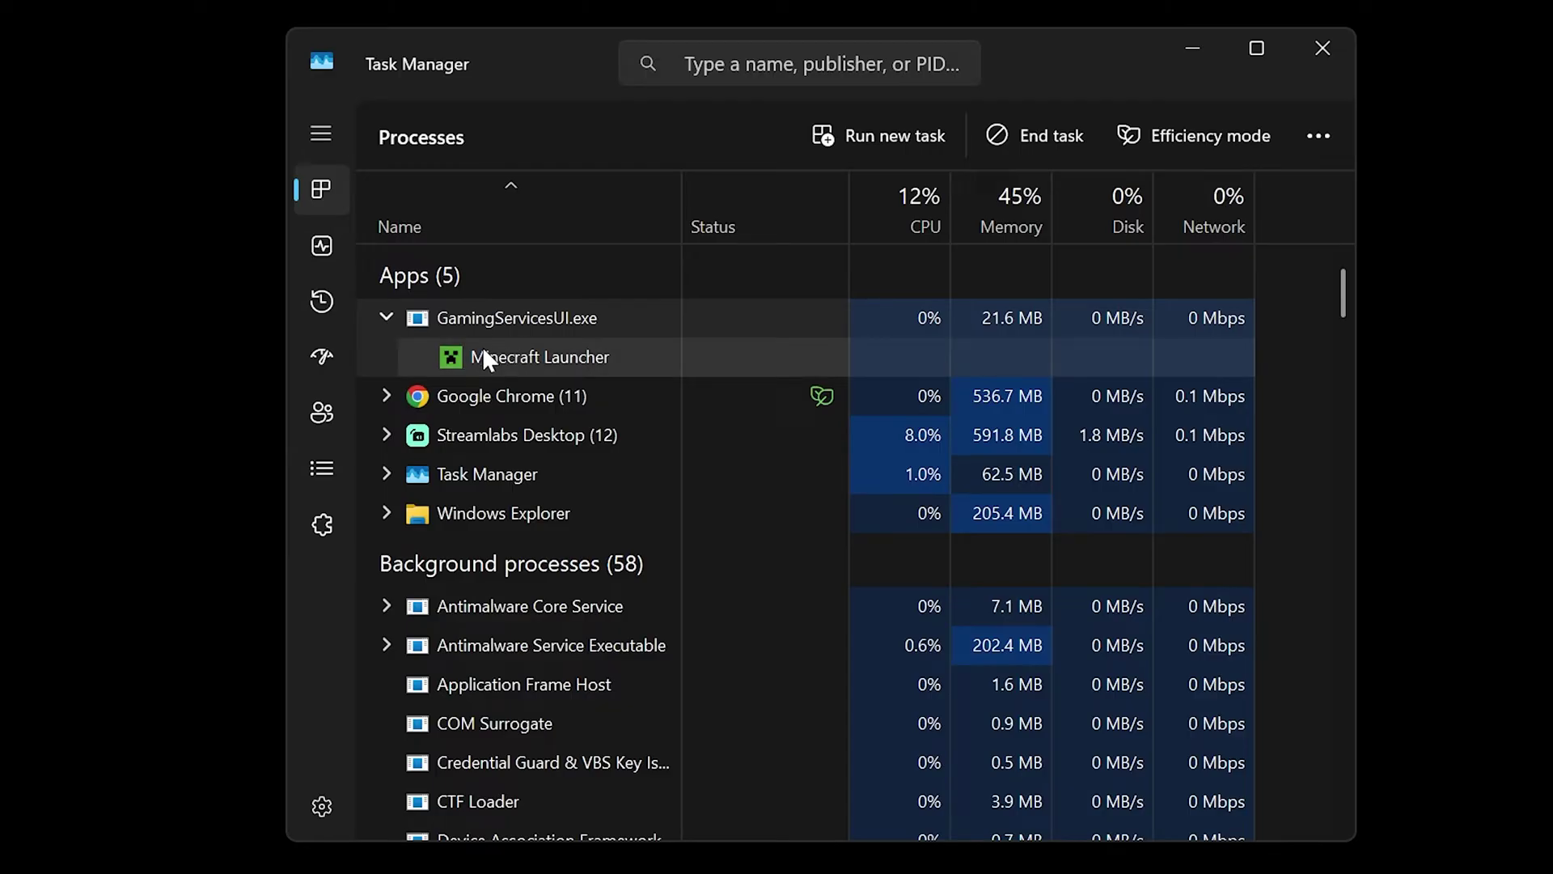
left_click(556, 353)
left_click(385, 318)
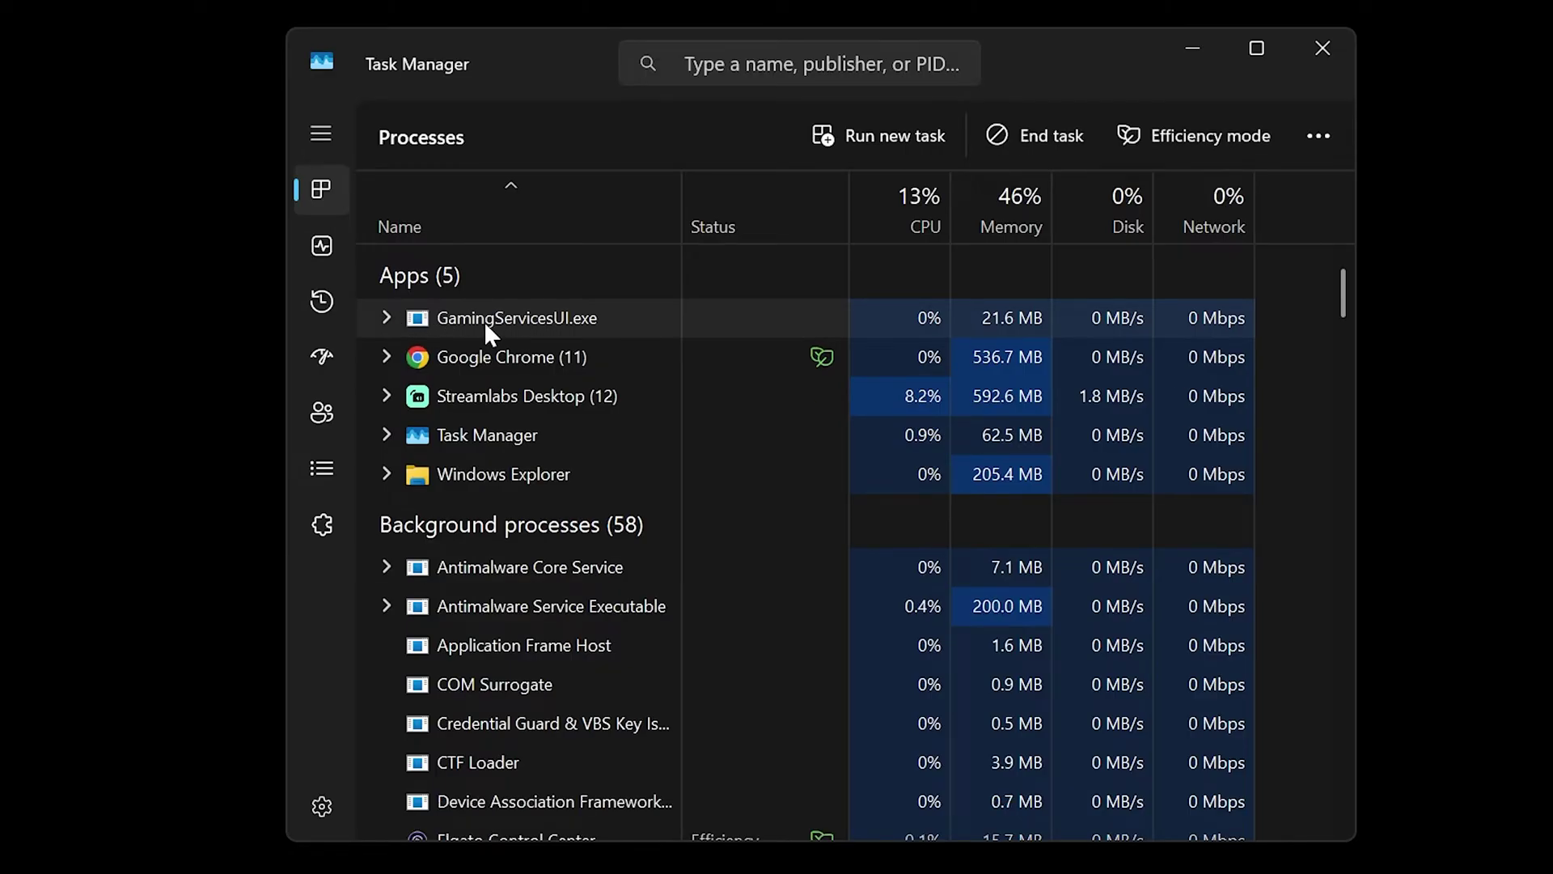
scroll(780, 458, "down", 4)
scroll(695, 500, "down", 4)
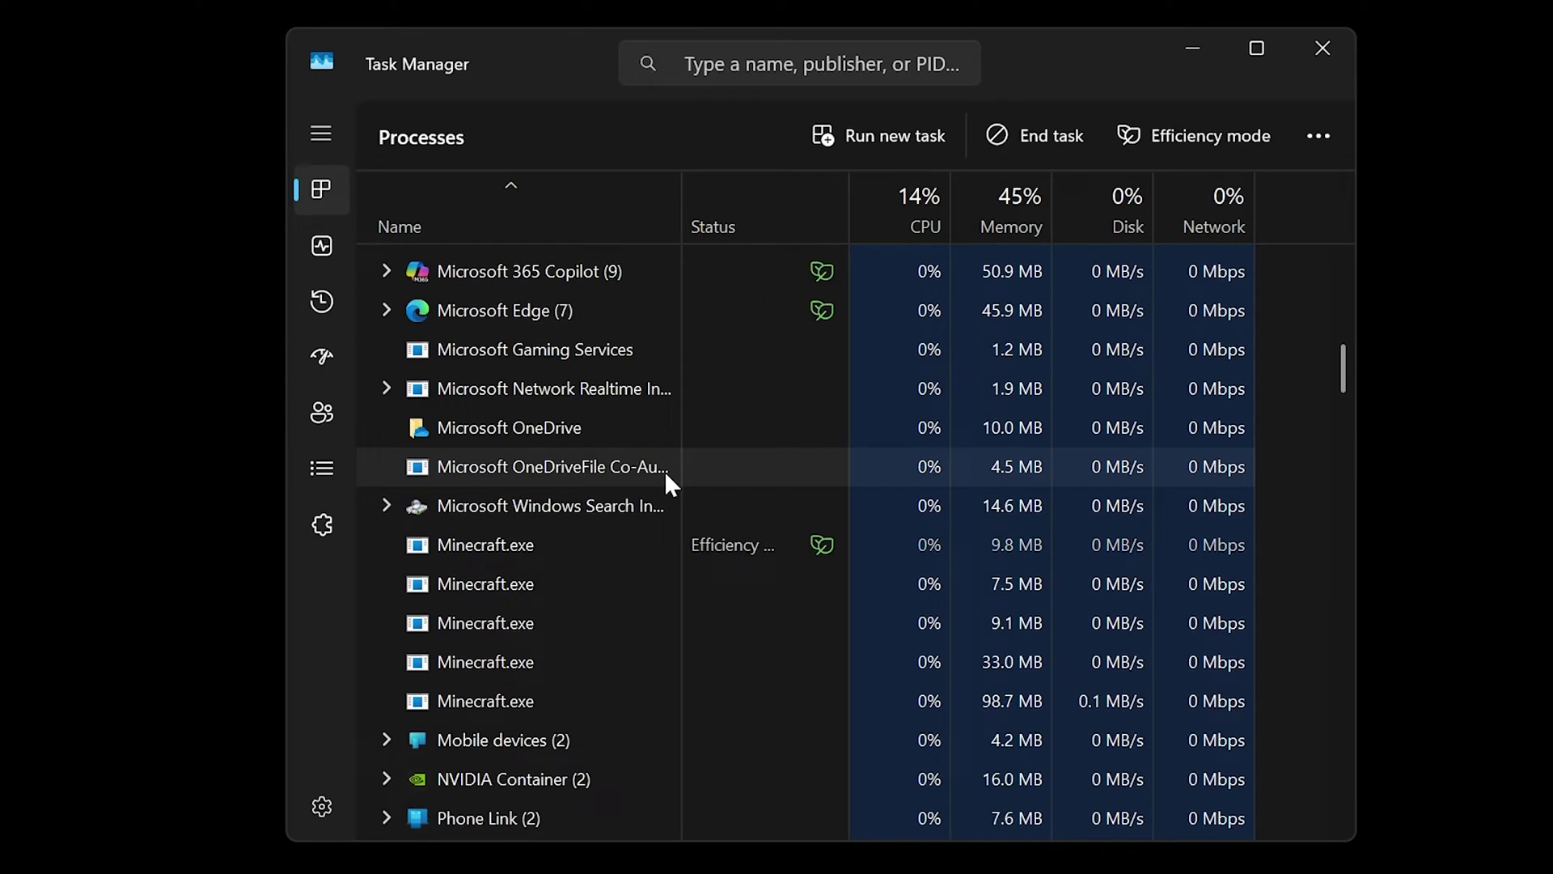
scroll(666, 485, "up", 8)
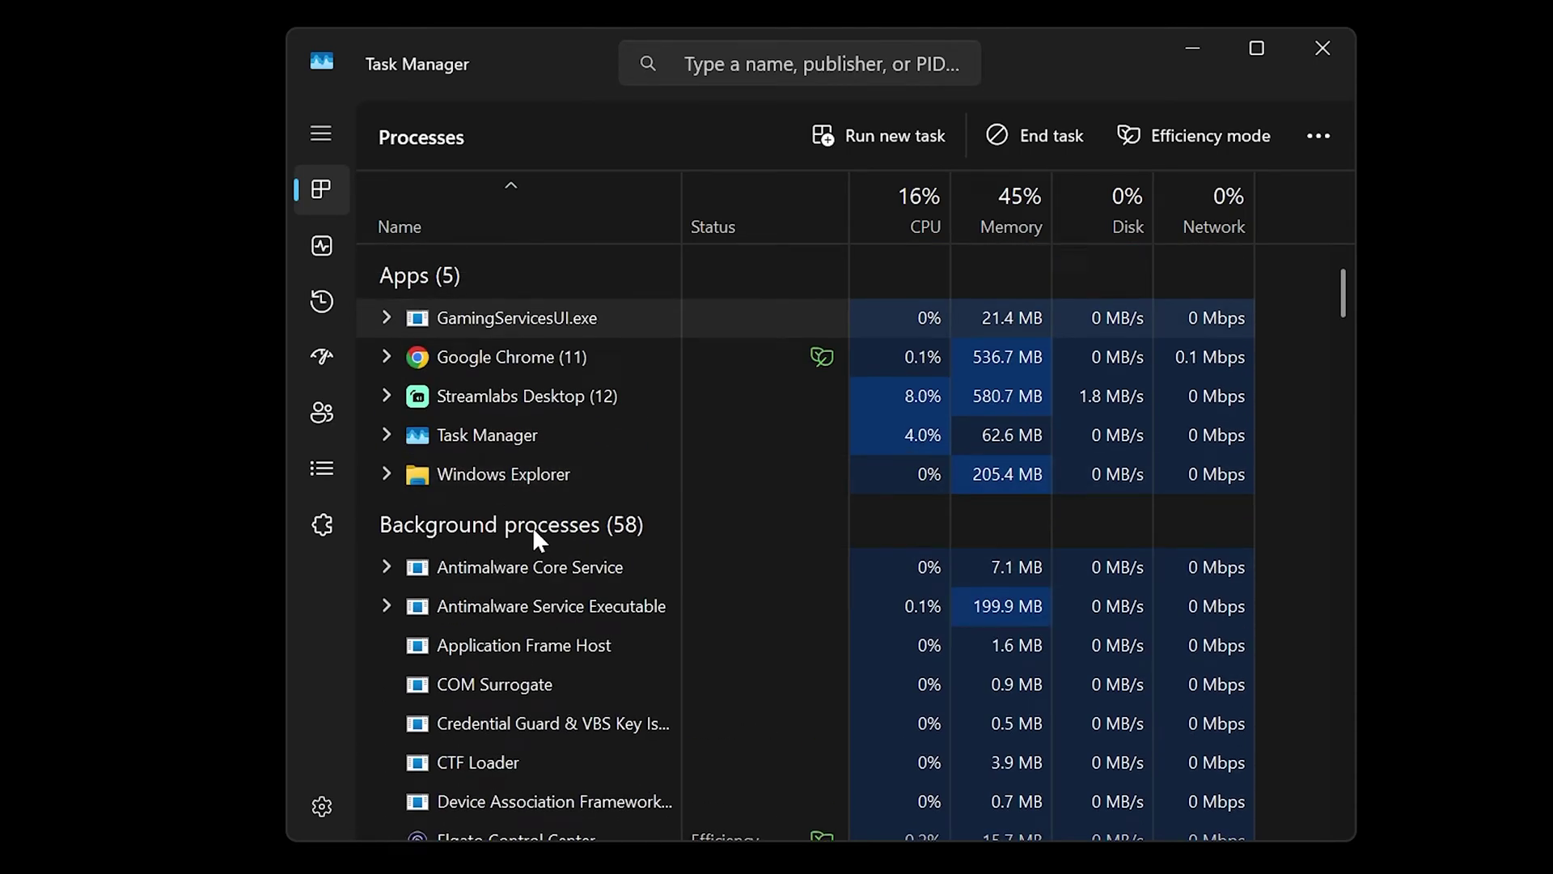
scroll(533, 527, "down", 6)
scroll(609, 479, "up", 4)
scroll(520, 340, "up", 2)
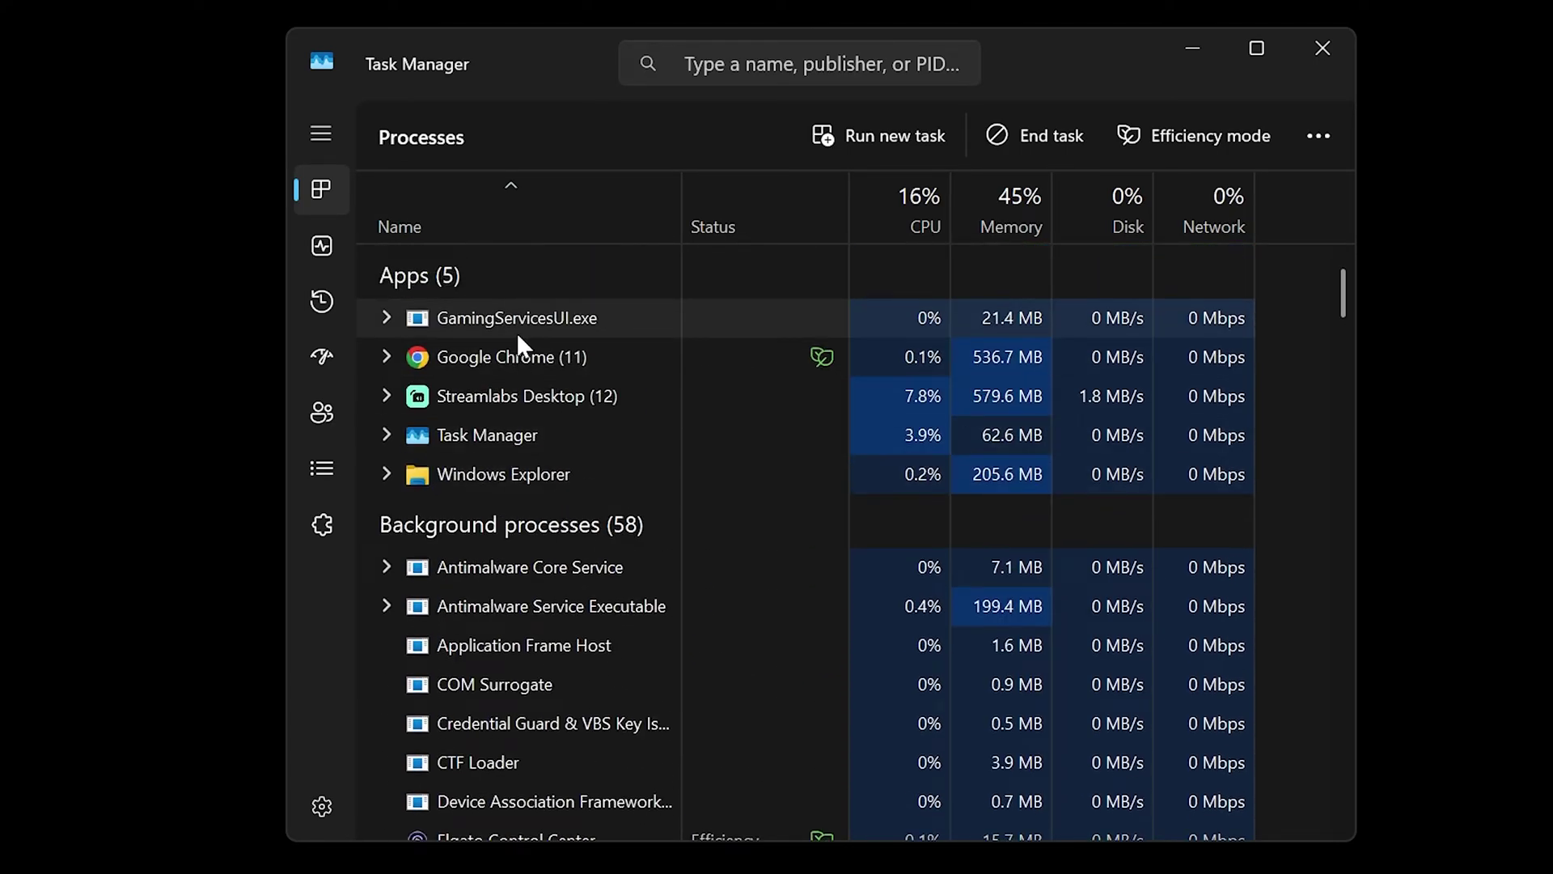
End every Minecraft.exe task listed among the background processes.
scroll(610, 509, "down", 8)
scroll(611, 520, "down", 3)
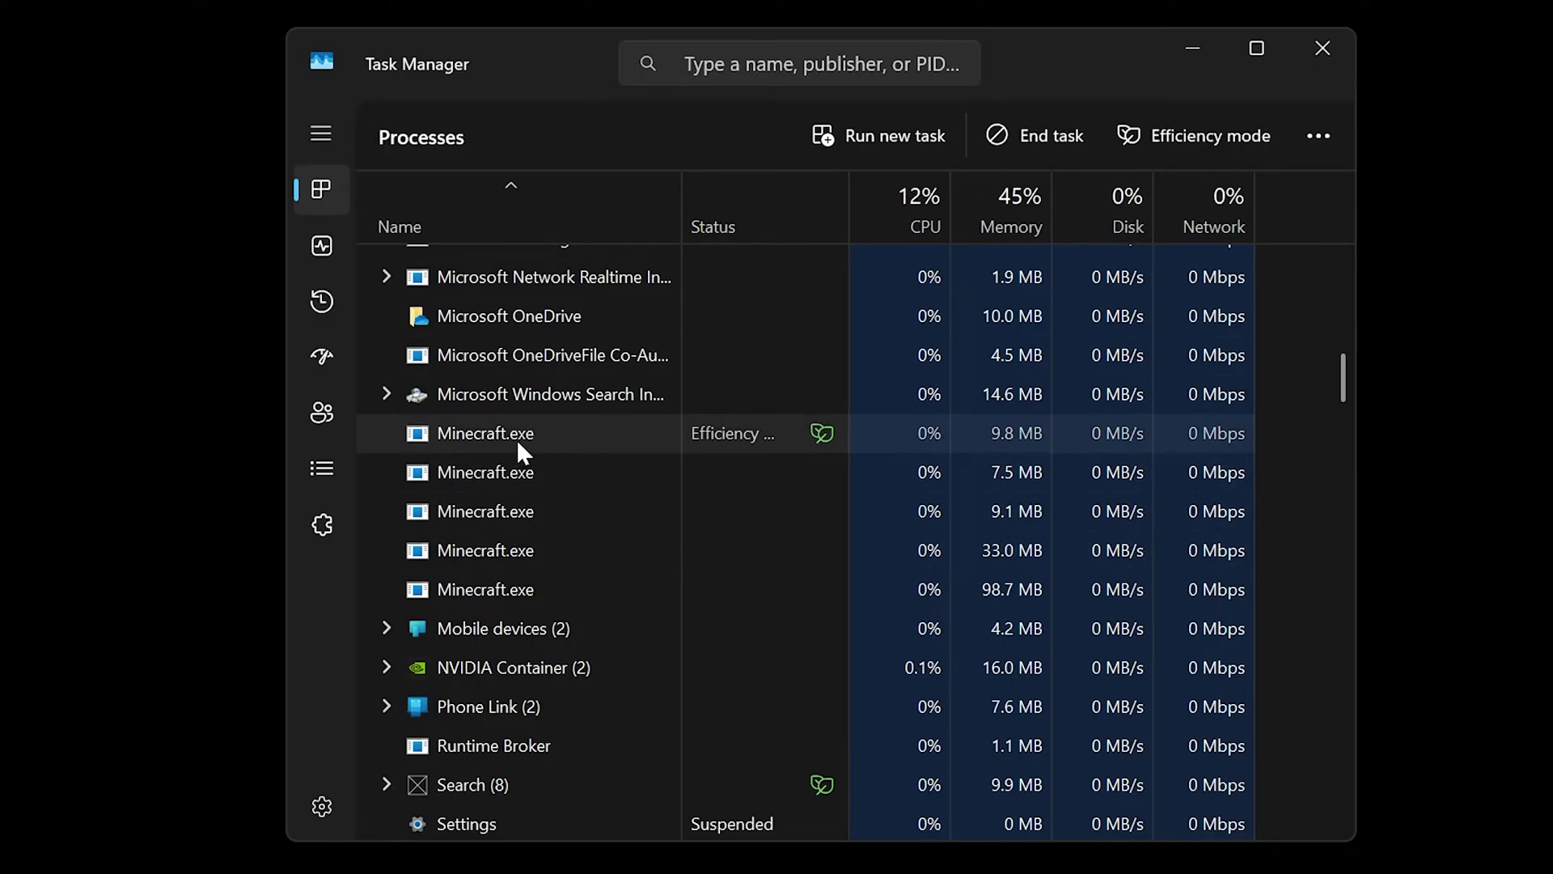
left_click(1052, 136)
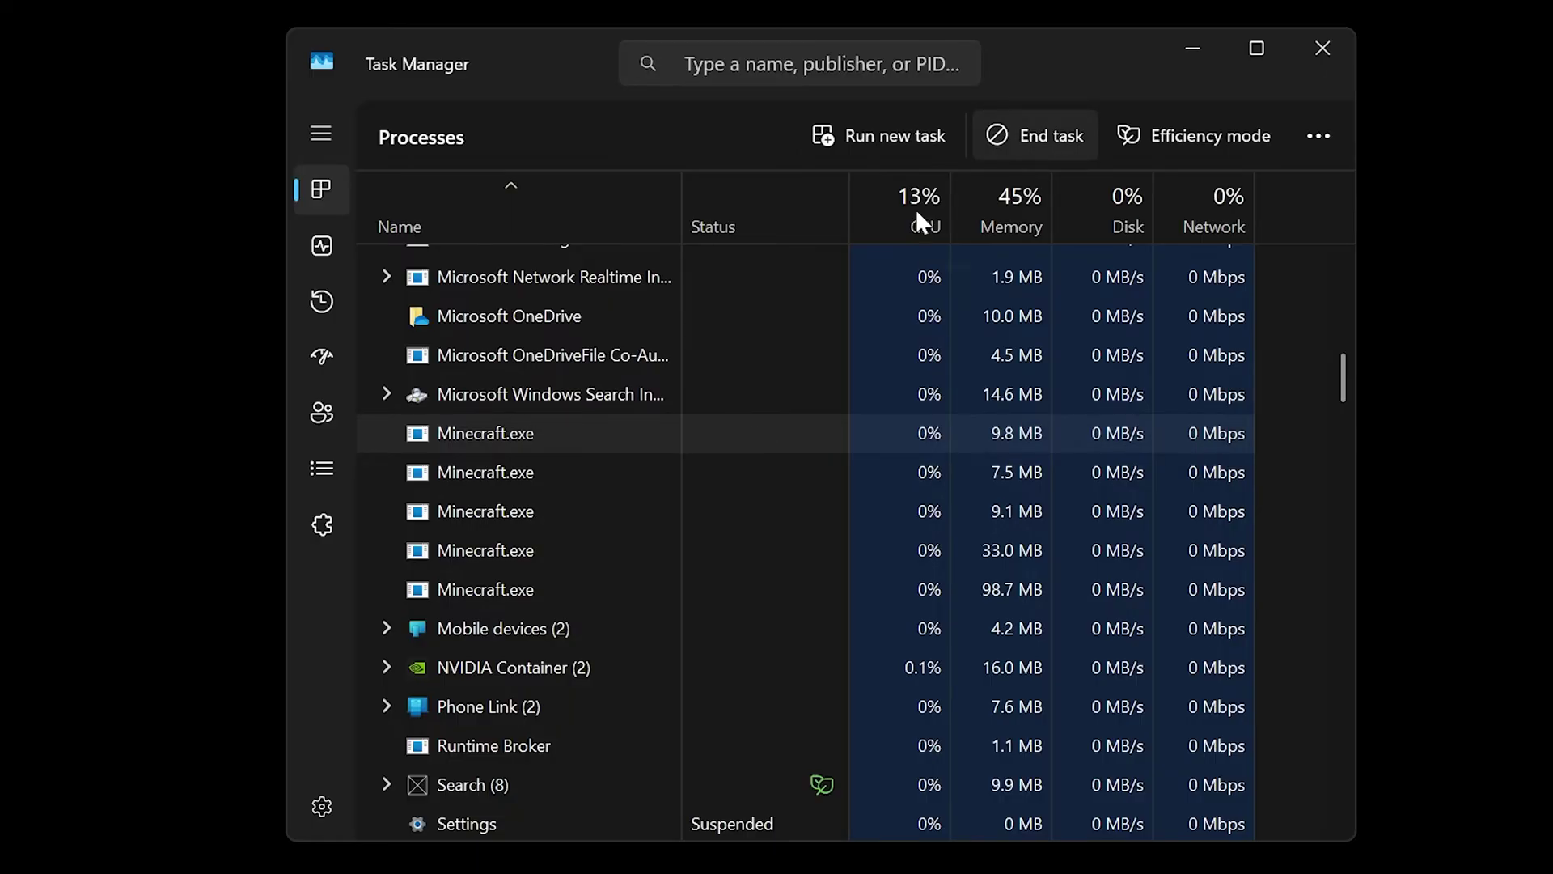
left_click(526, 450)
left_click(1044, 136)
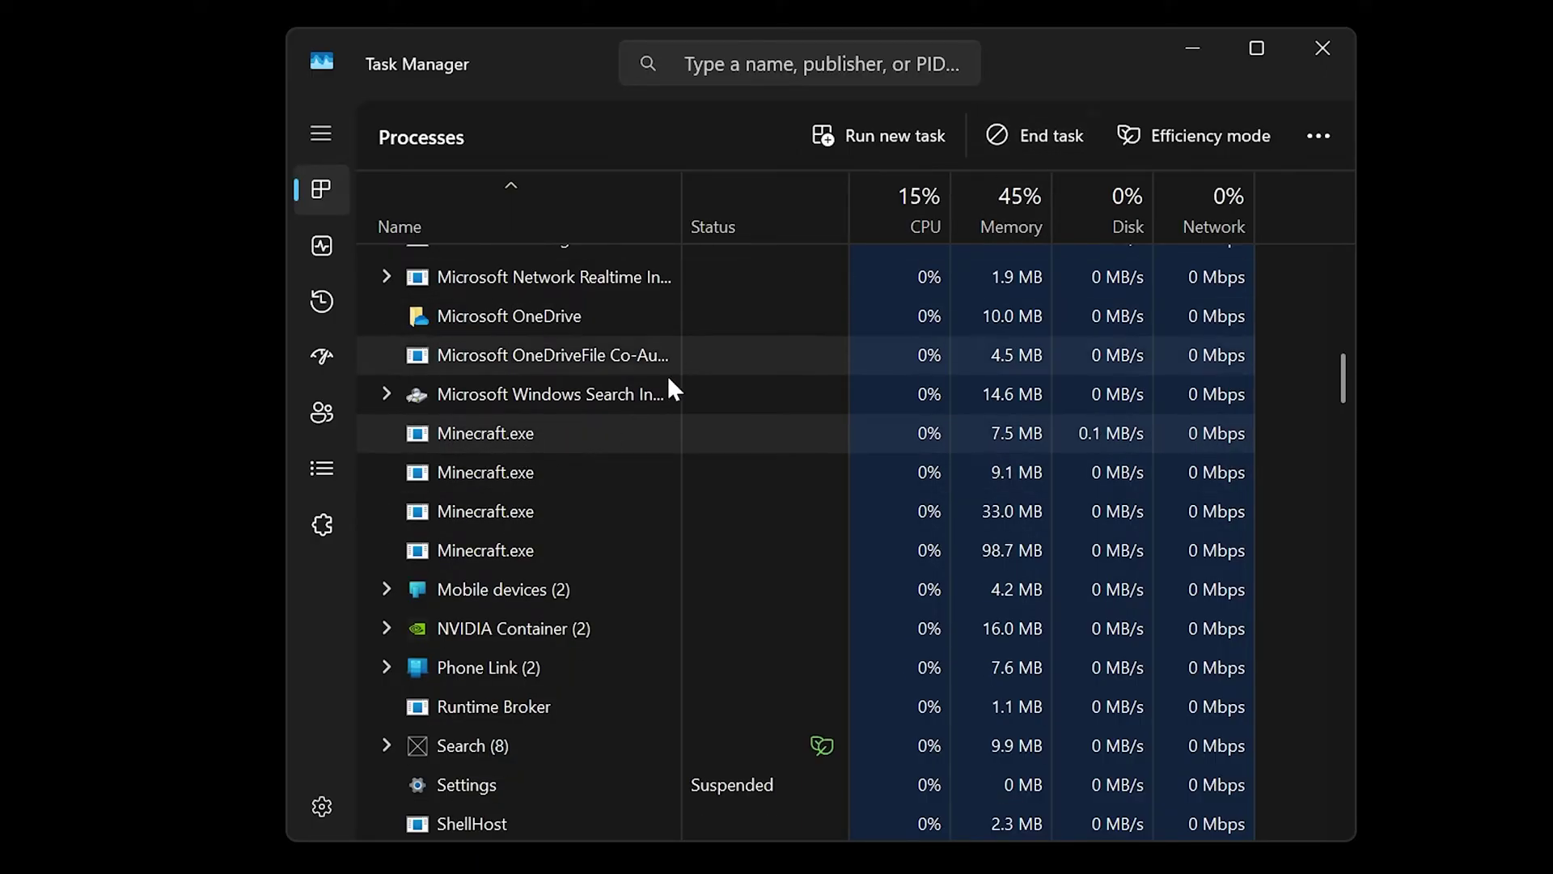
left_click(521, 462)
left_click(501, 447)
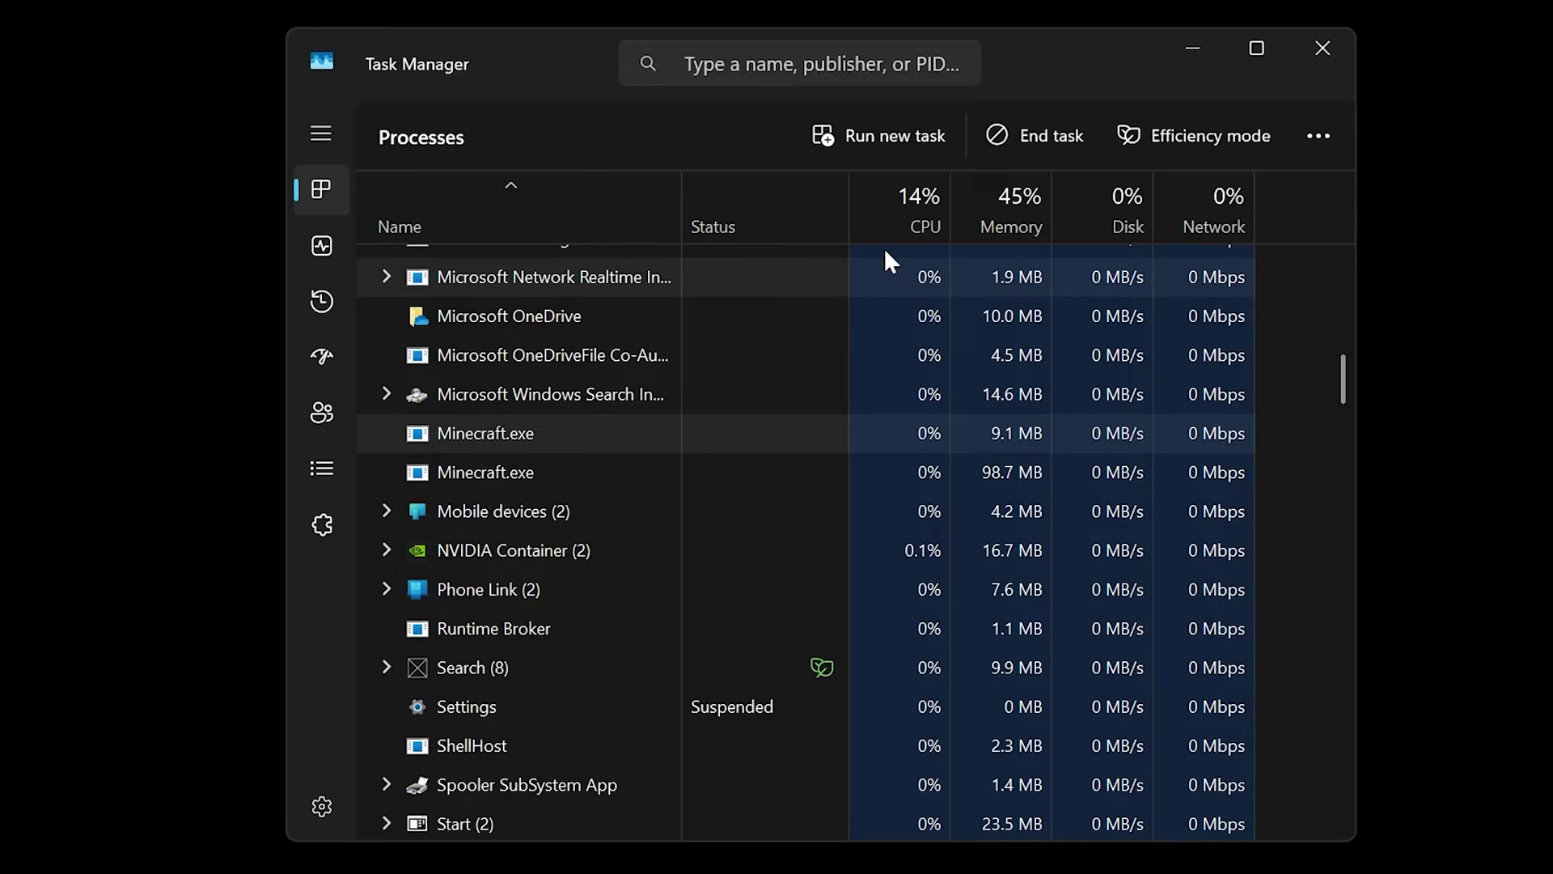
left_click(1026, 145)
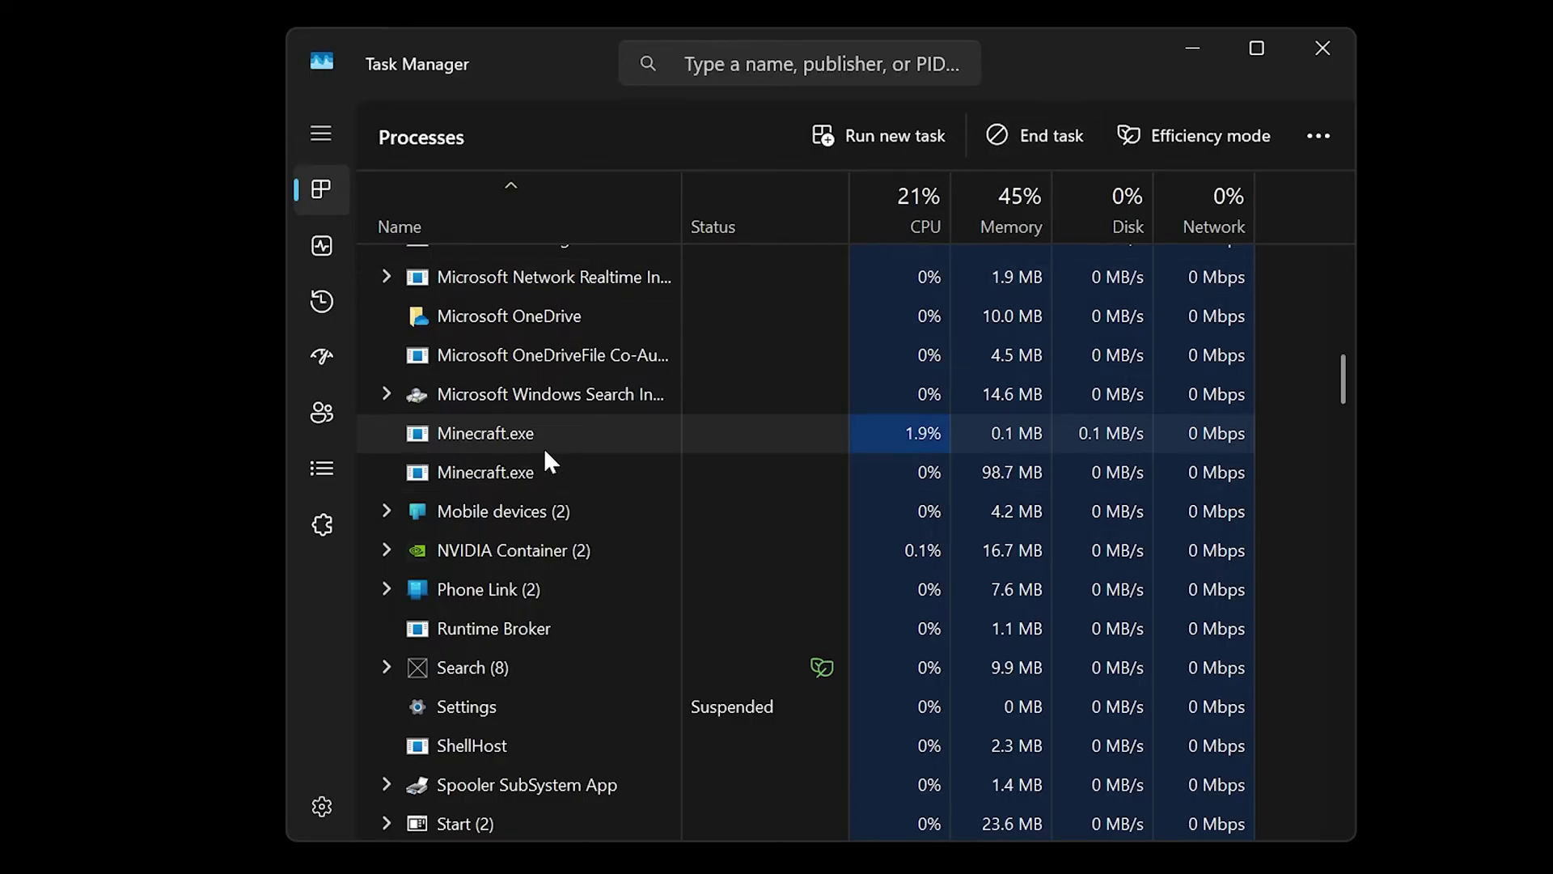
left_click(488, 439)
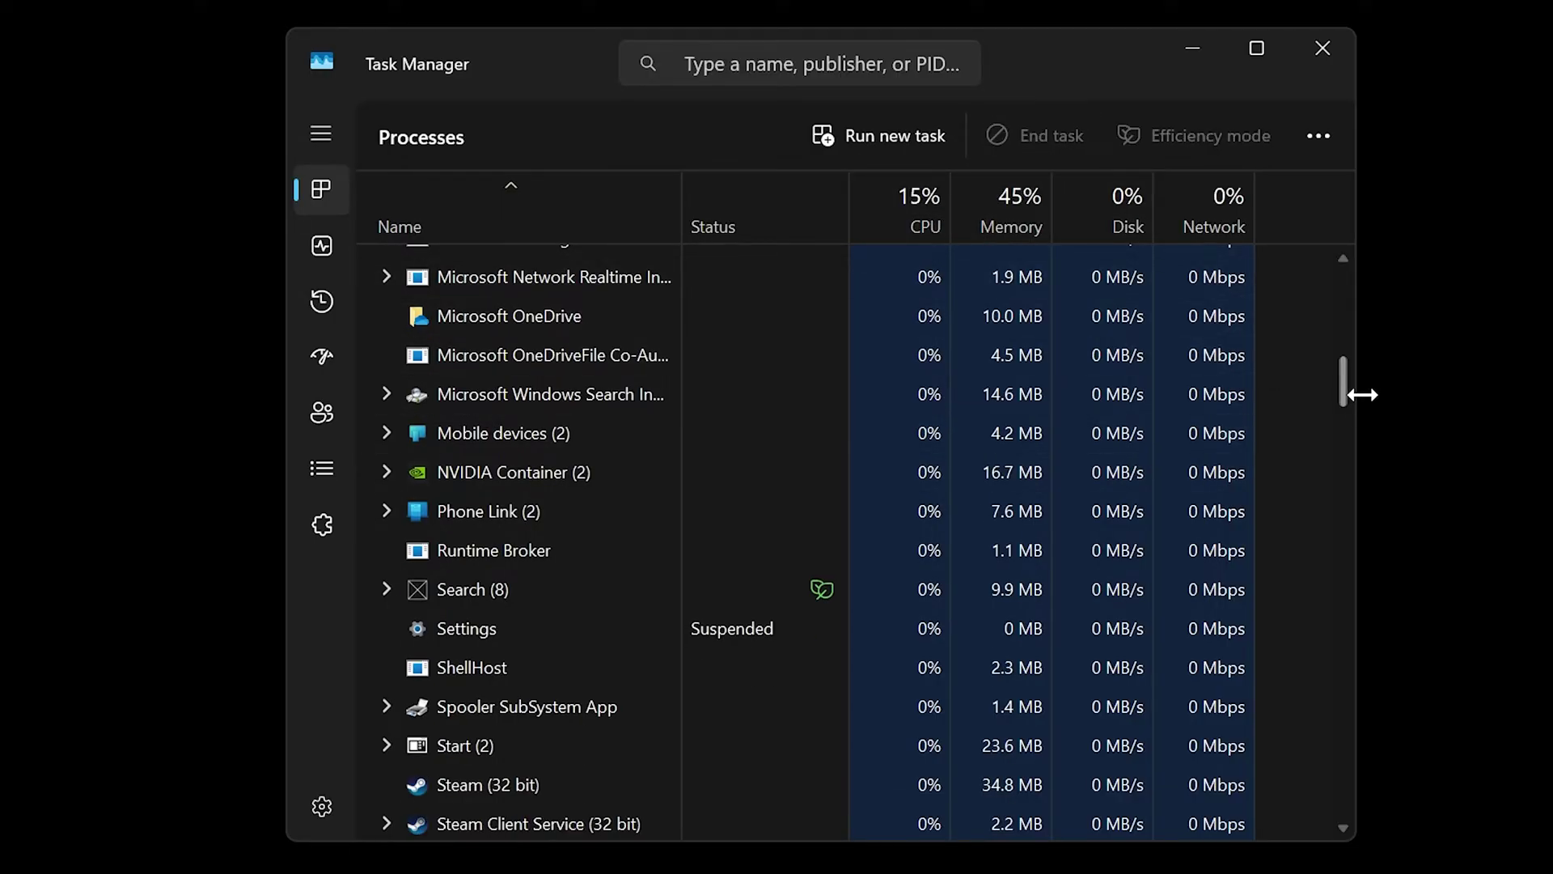
End the GamingServicesUI.exe task in the Apps group and check the list for leftover Minecraft processes.
left_click_drag(1346, 386, 1346, 293)
left_click(455, 317)
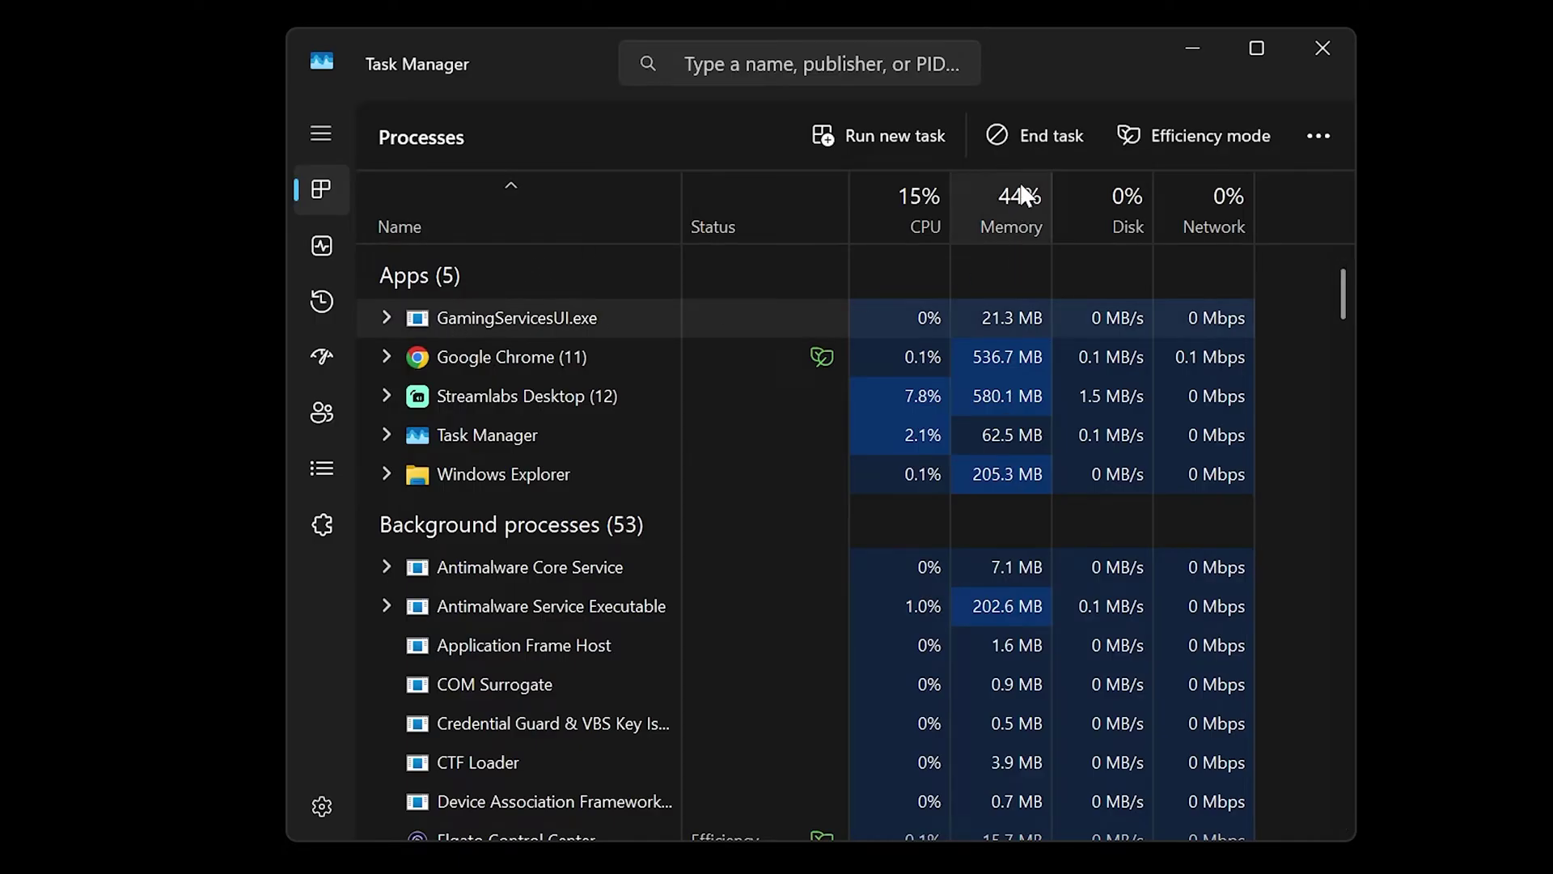
left_click(1036, 136)
scroll(832, 484, "down", 2)
scroll(832, 484, "down", 2)
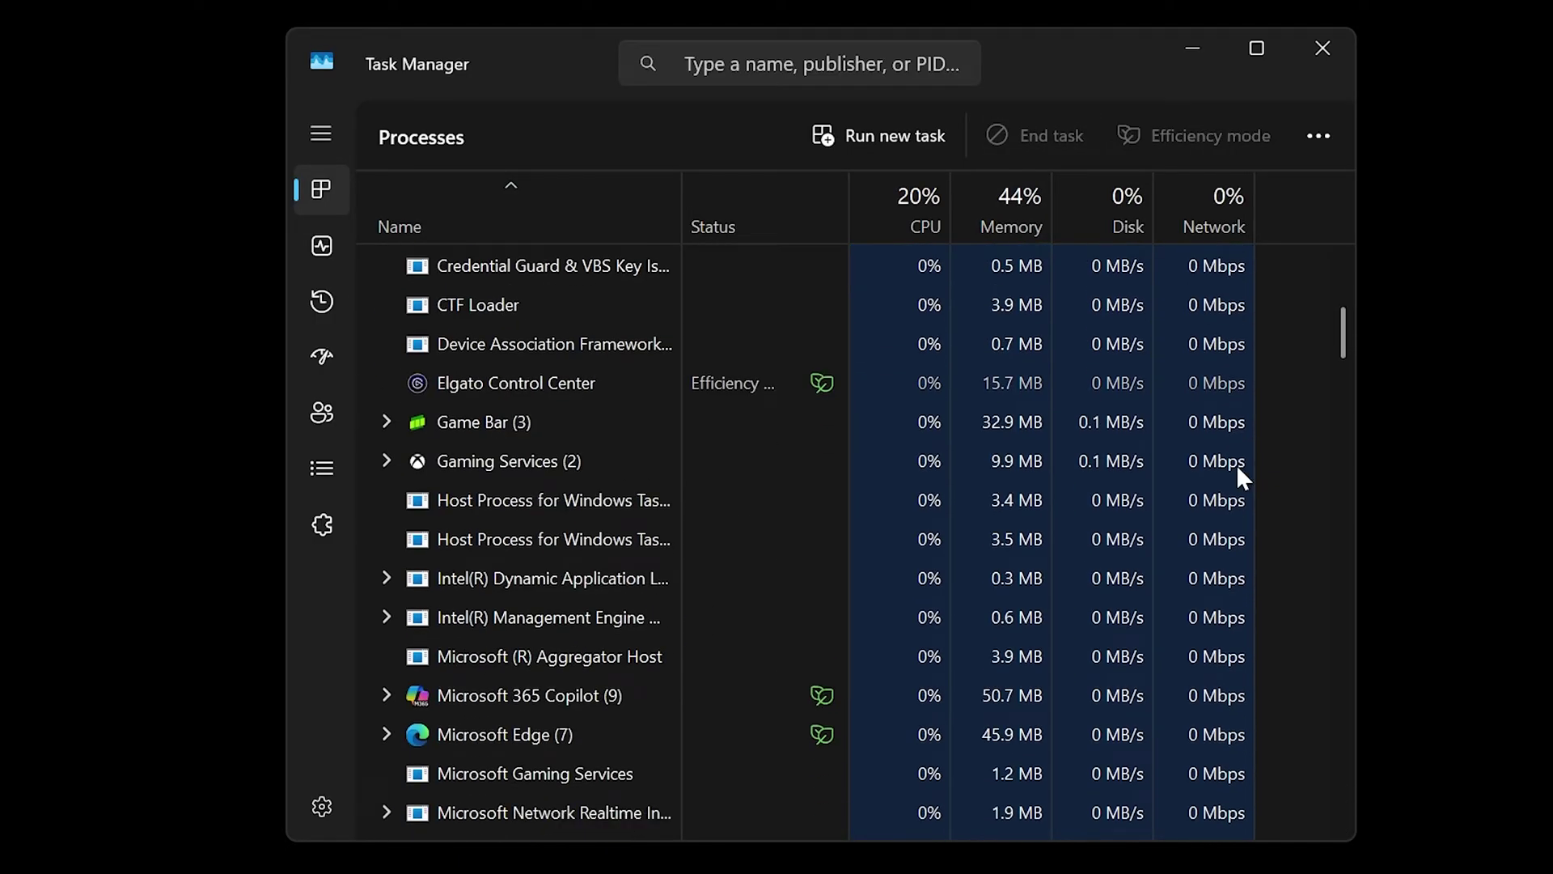
left_click_drag(1343, 336, 1331, 229)
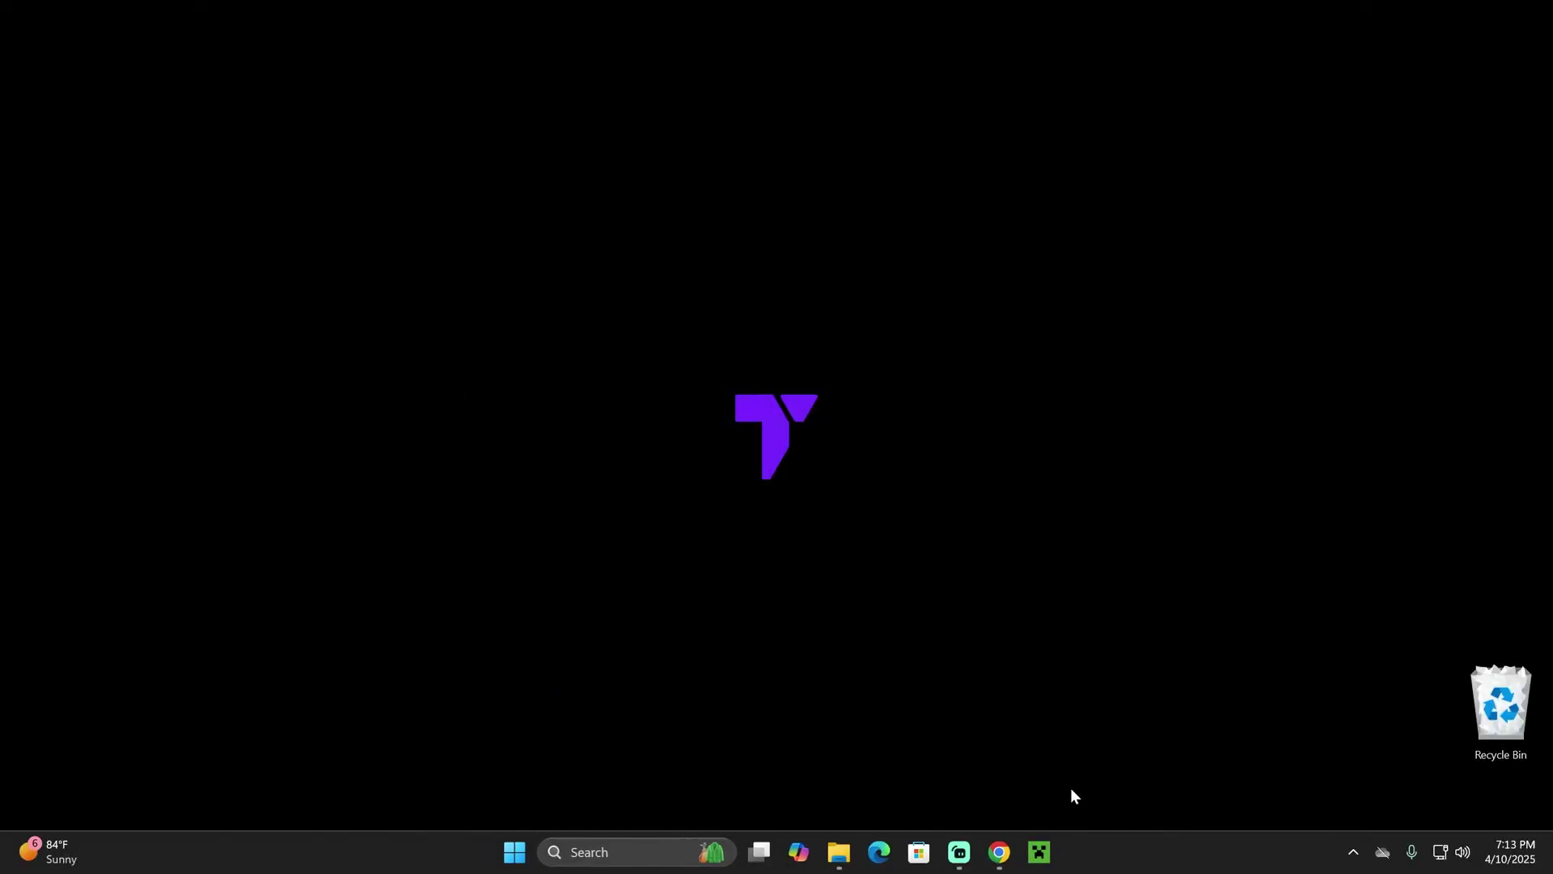
Start the Minecraft Launcher to check the Java Edition page, and close it after the check.
left_click(1043, 849)
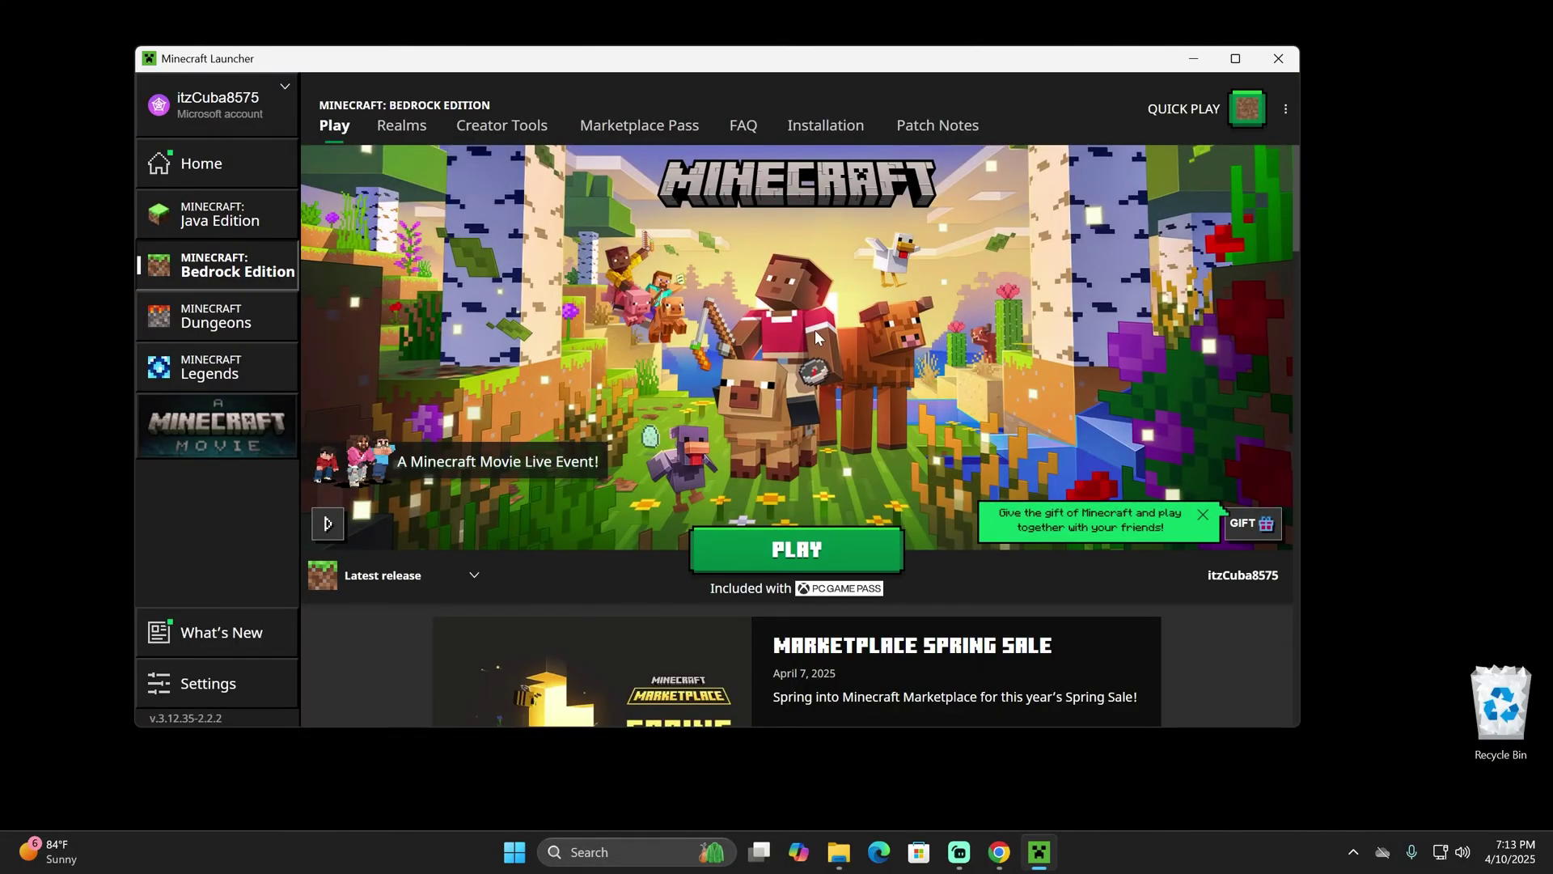
left_click(220, 214)
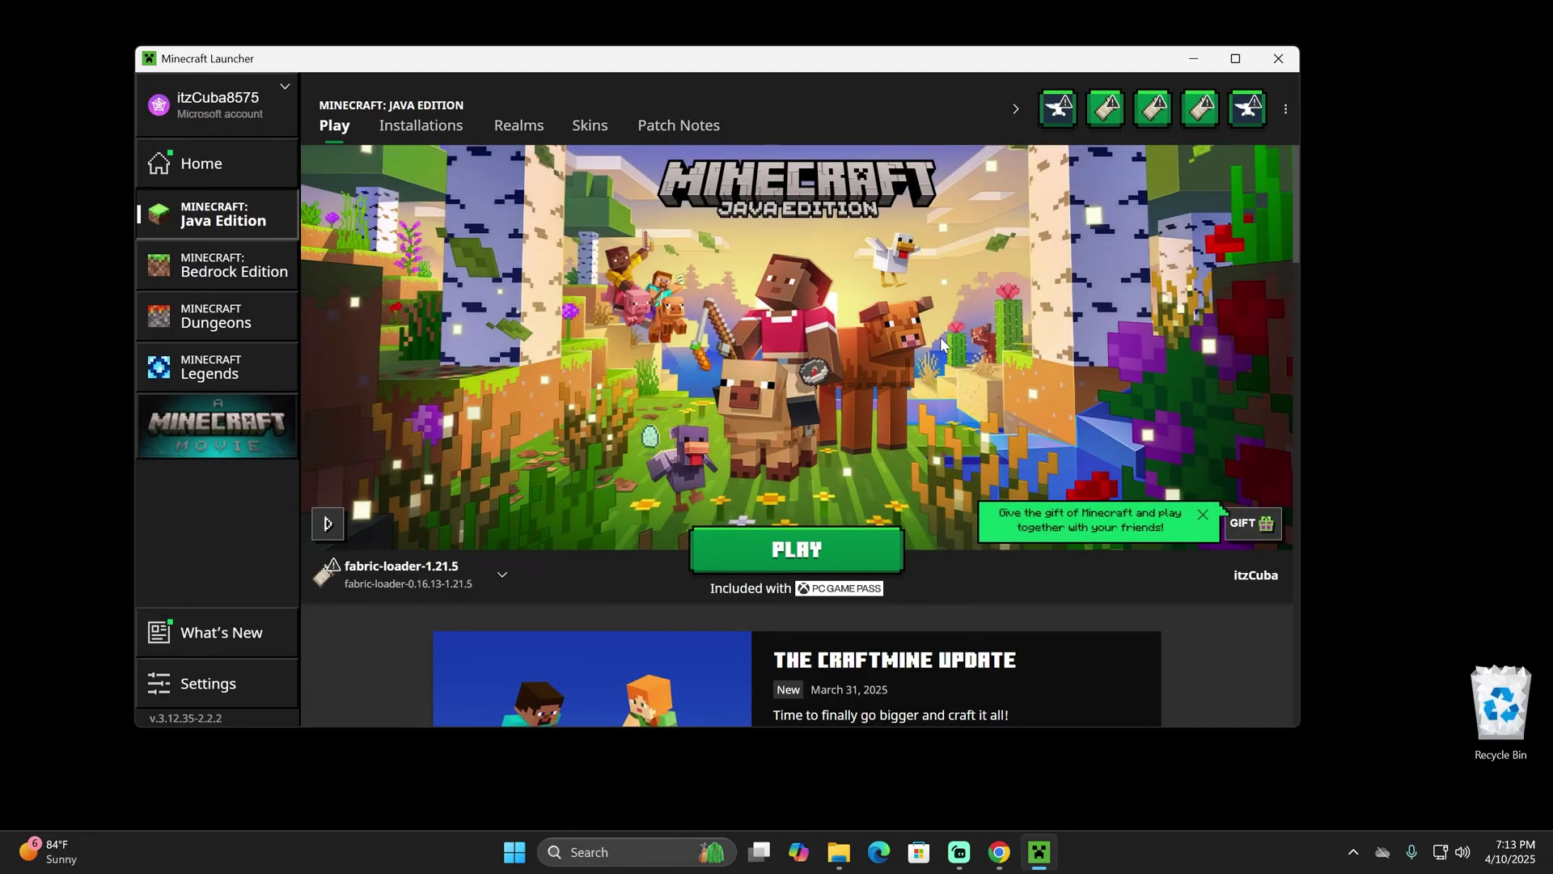
left_click(1291, 61)
View the Windows power options for restarting the PC without choosing one.
key("super")
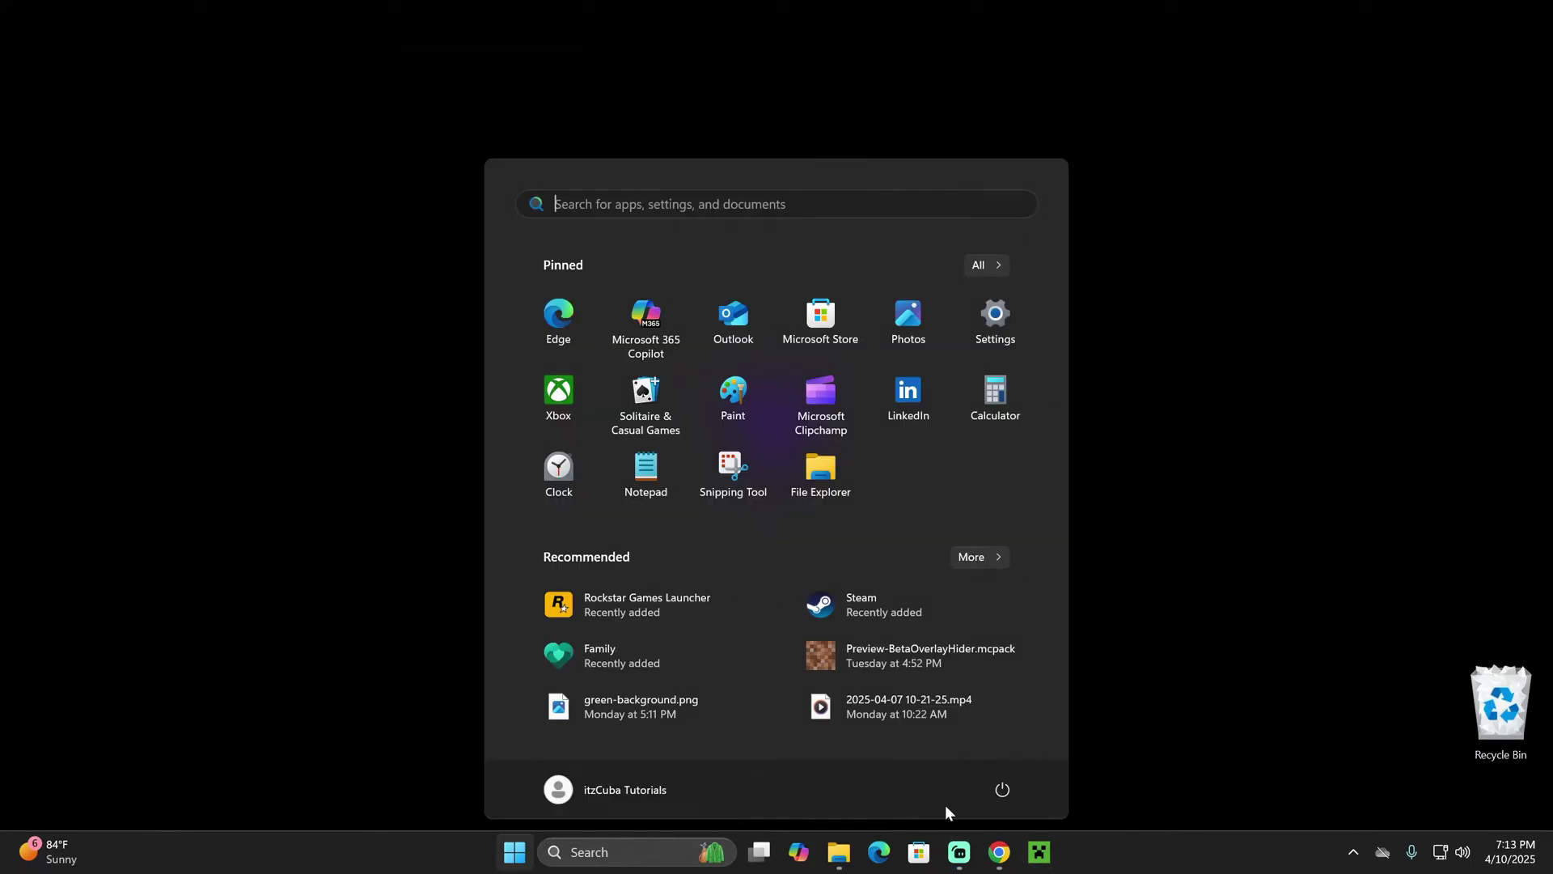
left_click(1000, 790)
left_click(1200, 563)
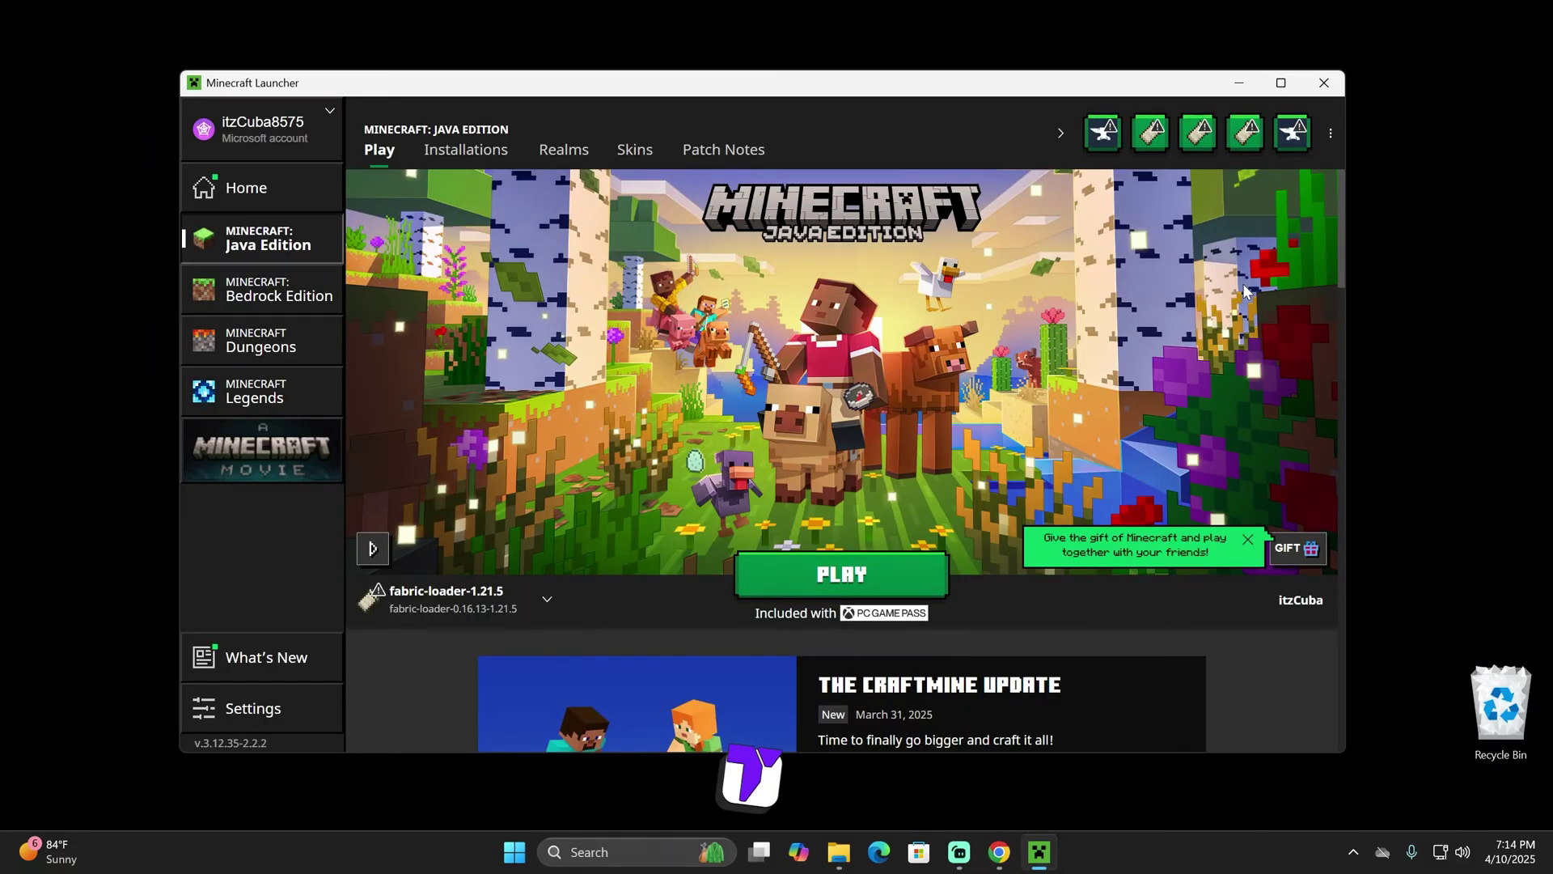
Close the Minecraft Launcher and open the %appdata% folder through the Run dialog.
left_click(1326, 86)
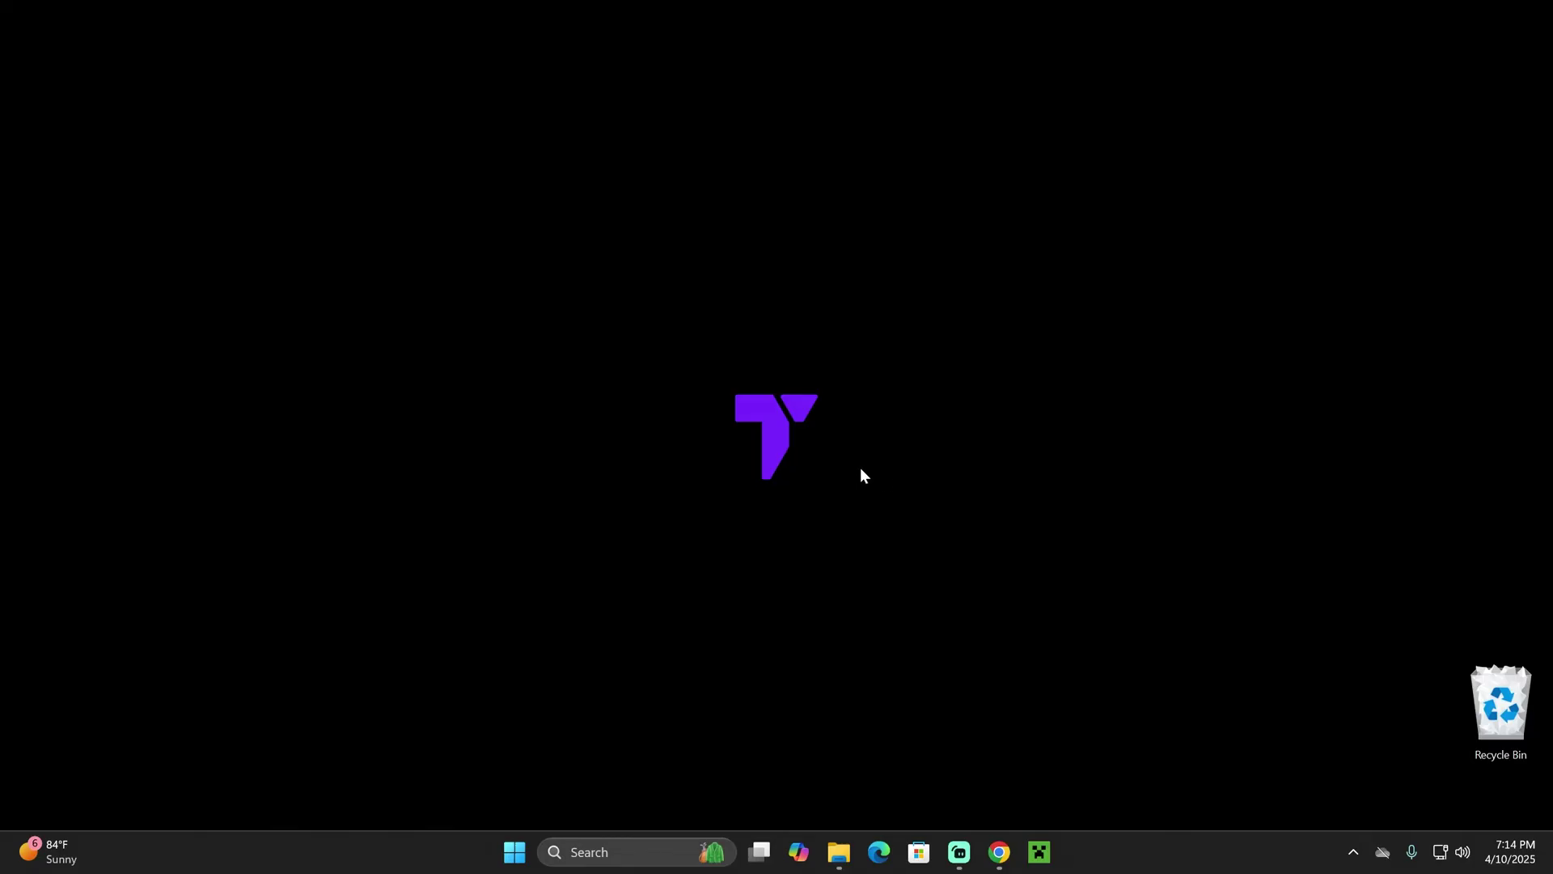
key("super+r")
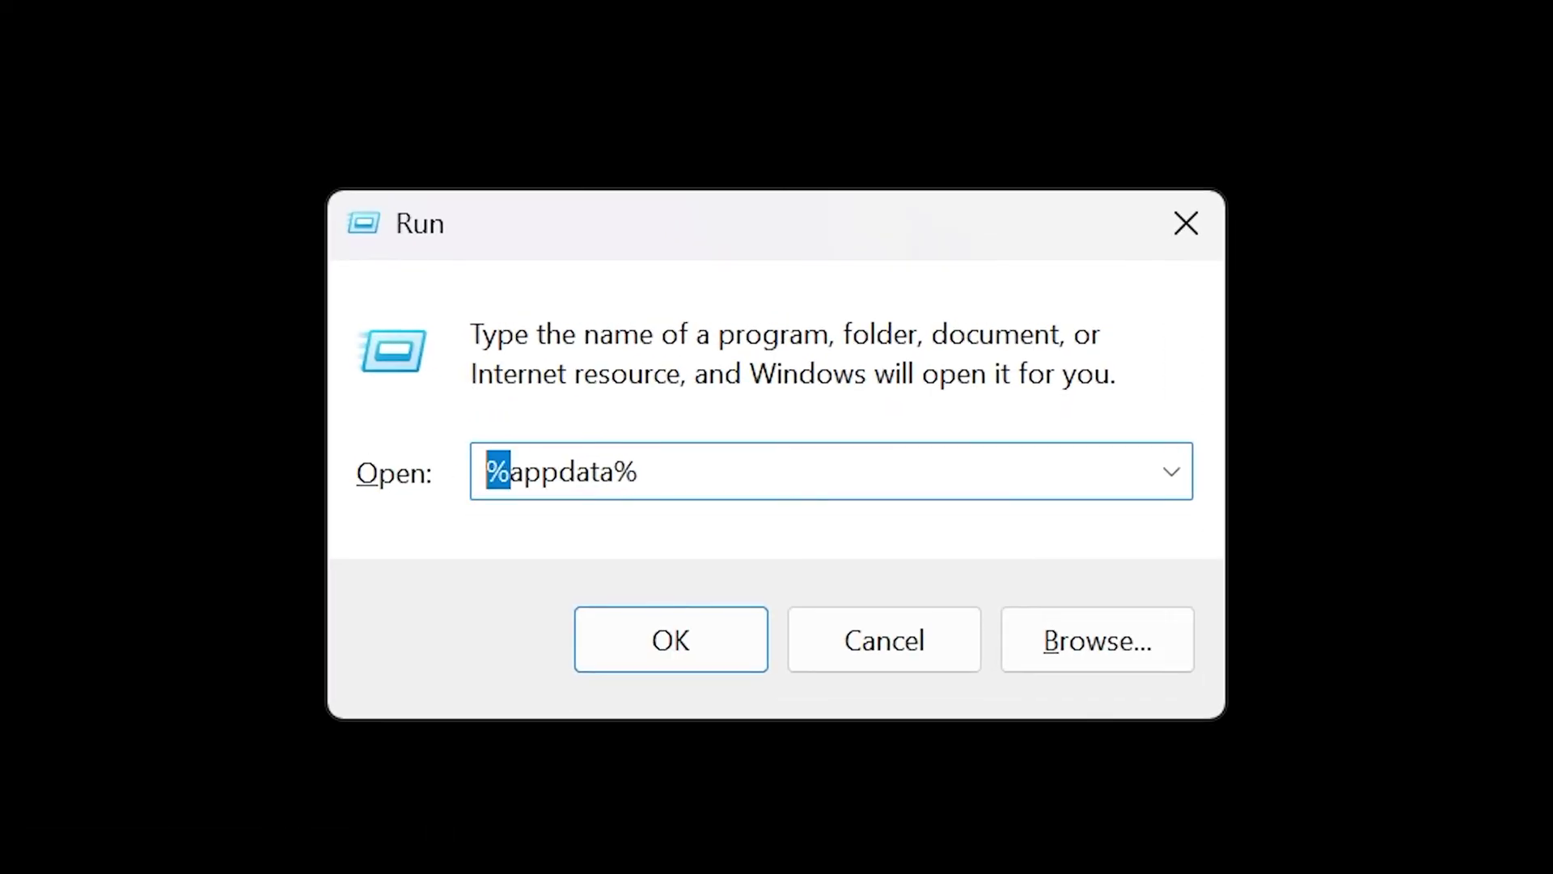
key("shift+Right")
key("shift+Right")
key("shift+Right")
key("shift+Right")
key("shift+Right")
key("shift+Right")
key("shift+Right")
key("End")
left_click(723, 644)
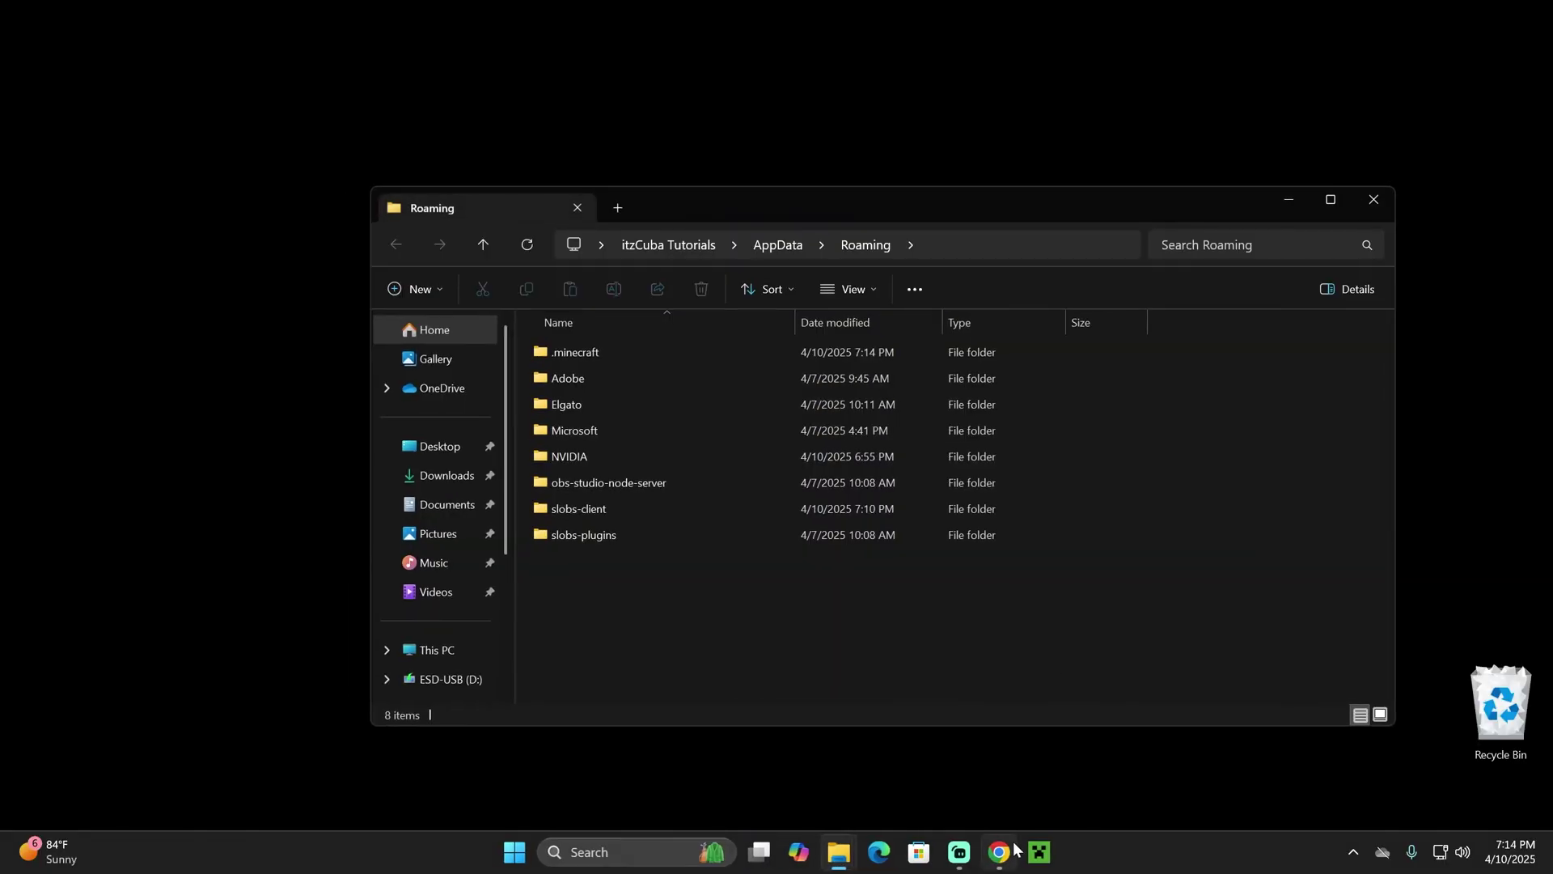
Switch to Chrome and find the article's list of .minecraft cache folders that are safe to delete.
left_click(1003, 850)
scroll(842, 413, "down", 14)
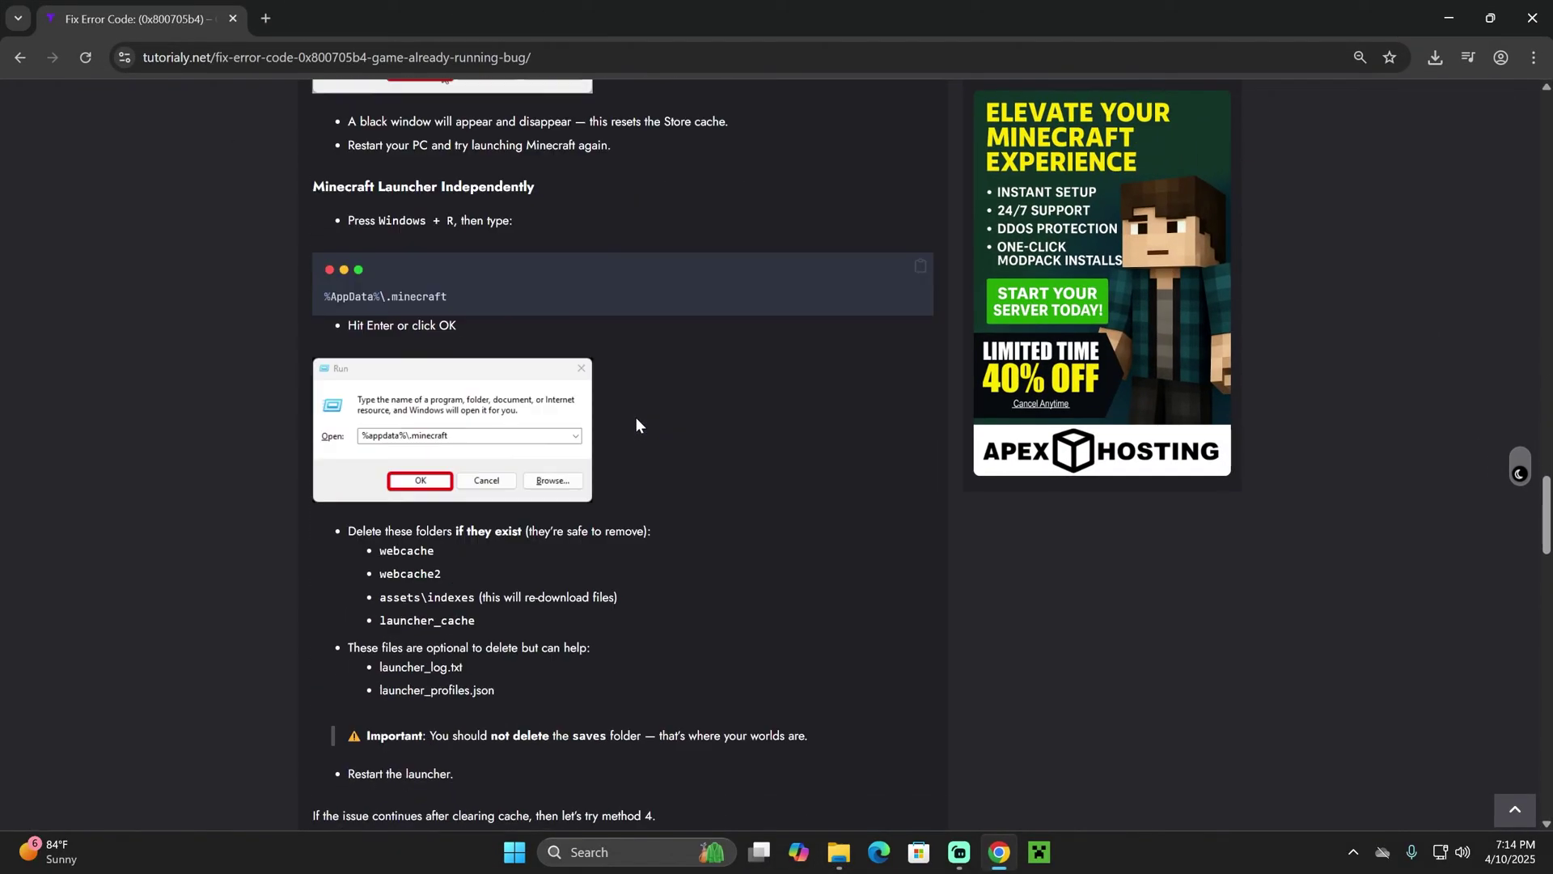
Switch to File Explorer, open the .minecraft folder inside Roaming and maximize its window.
scroll(578, 357, "up", 5)
scroll(578, 357, "up", 2)
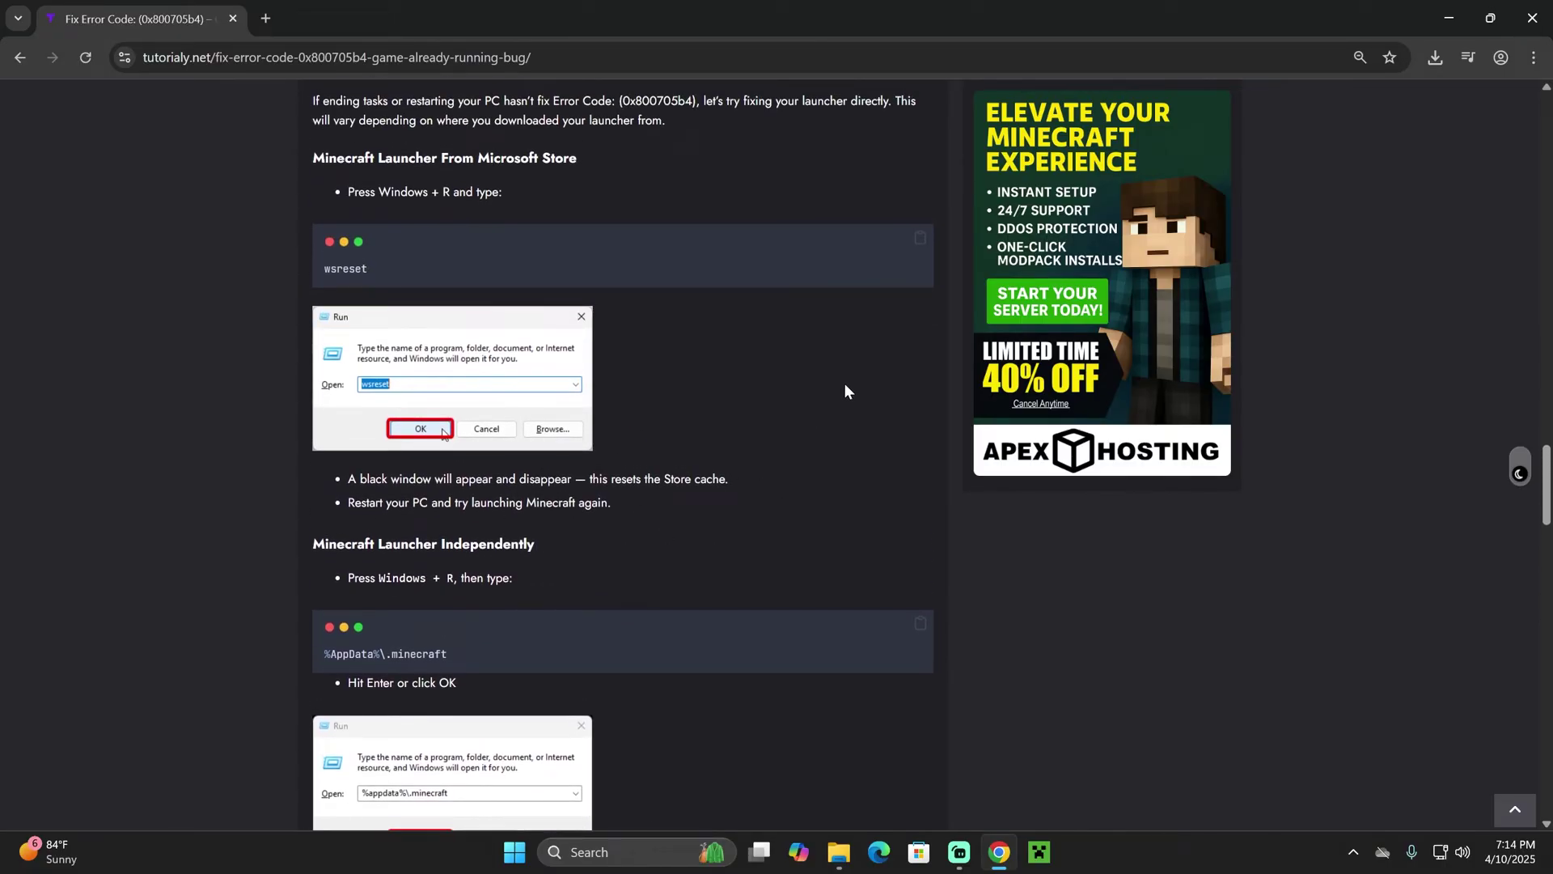
scroll(845, 391, "down", 3)
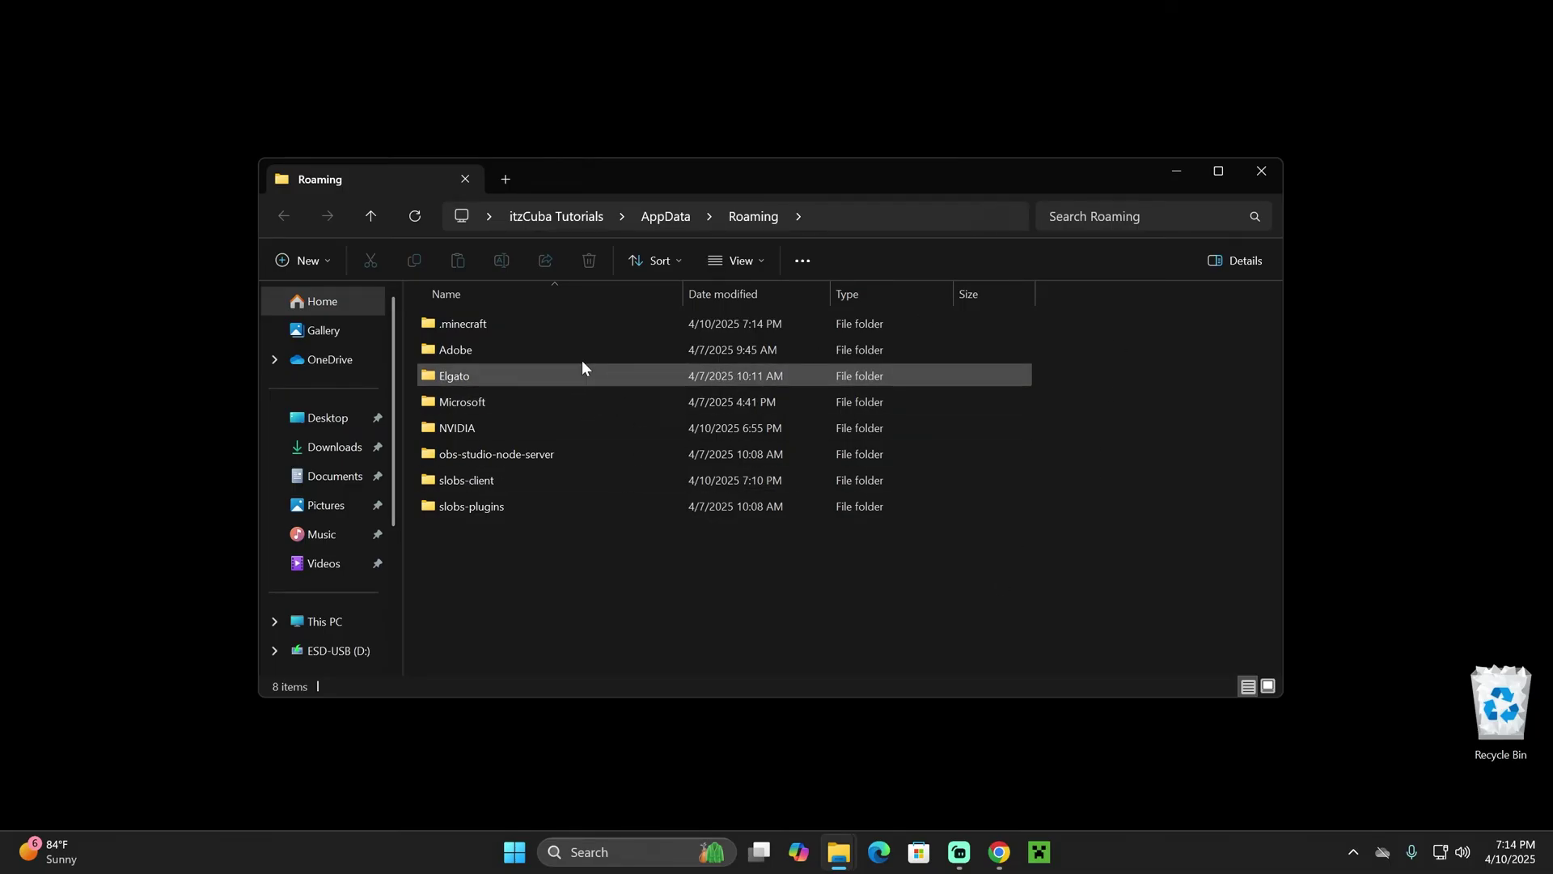
double_click(446, 322)
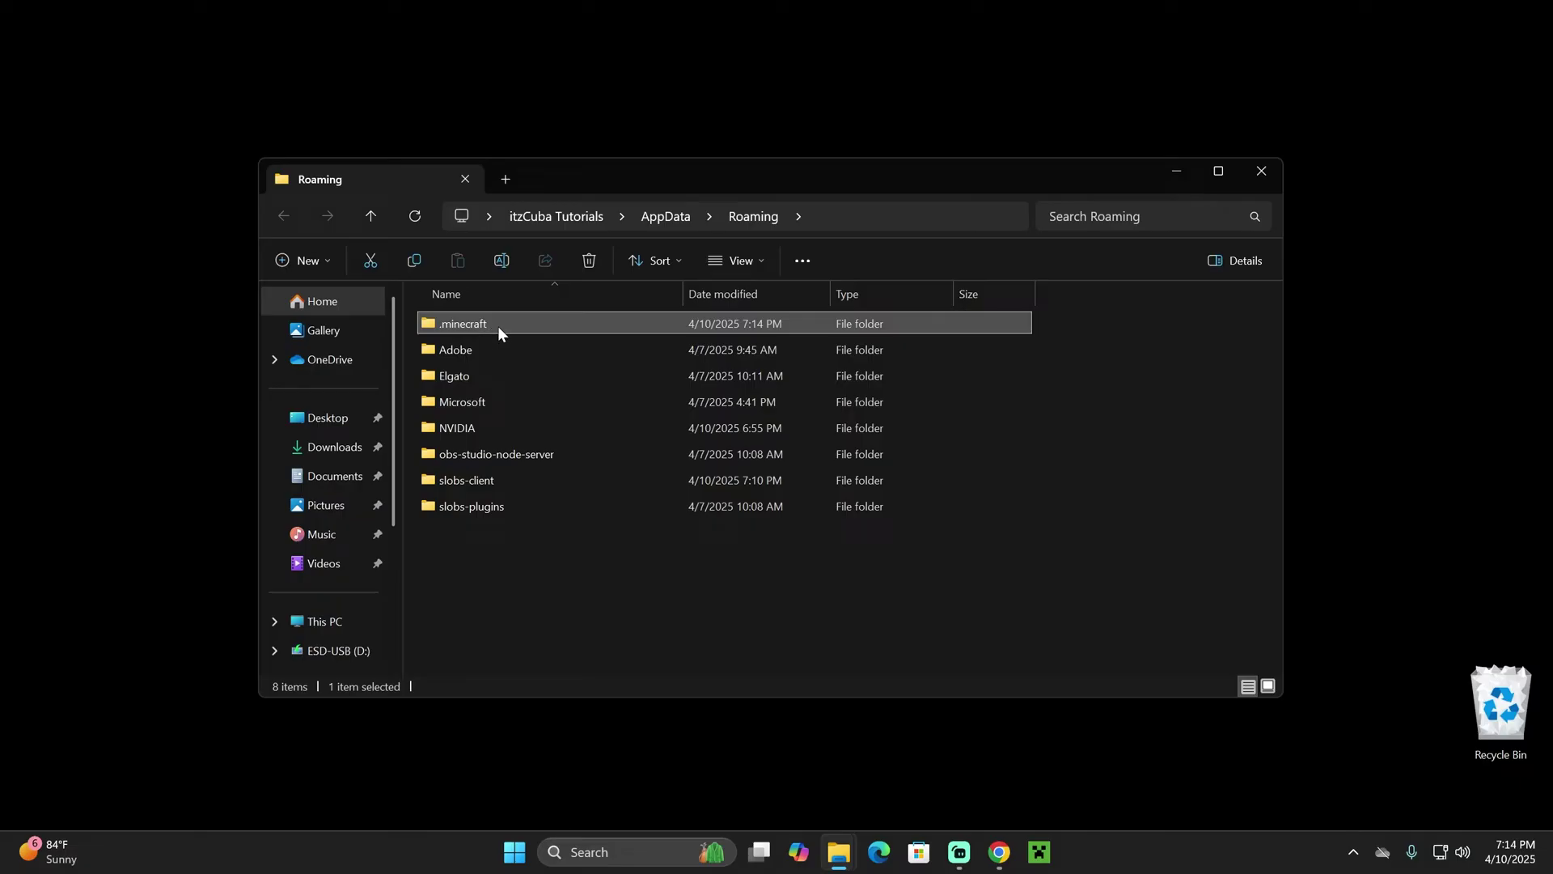
double_click(1011, 169)
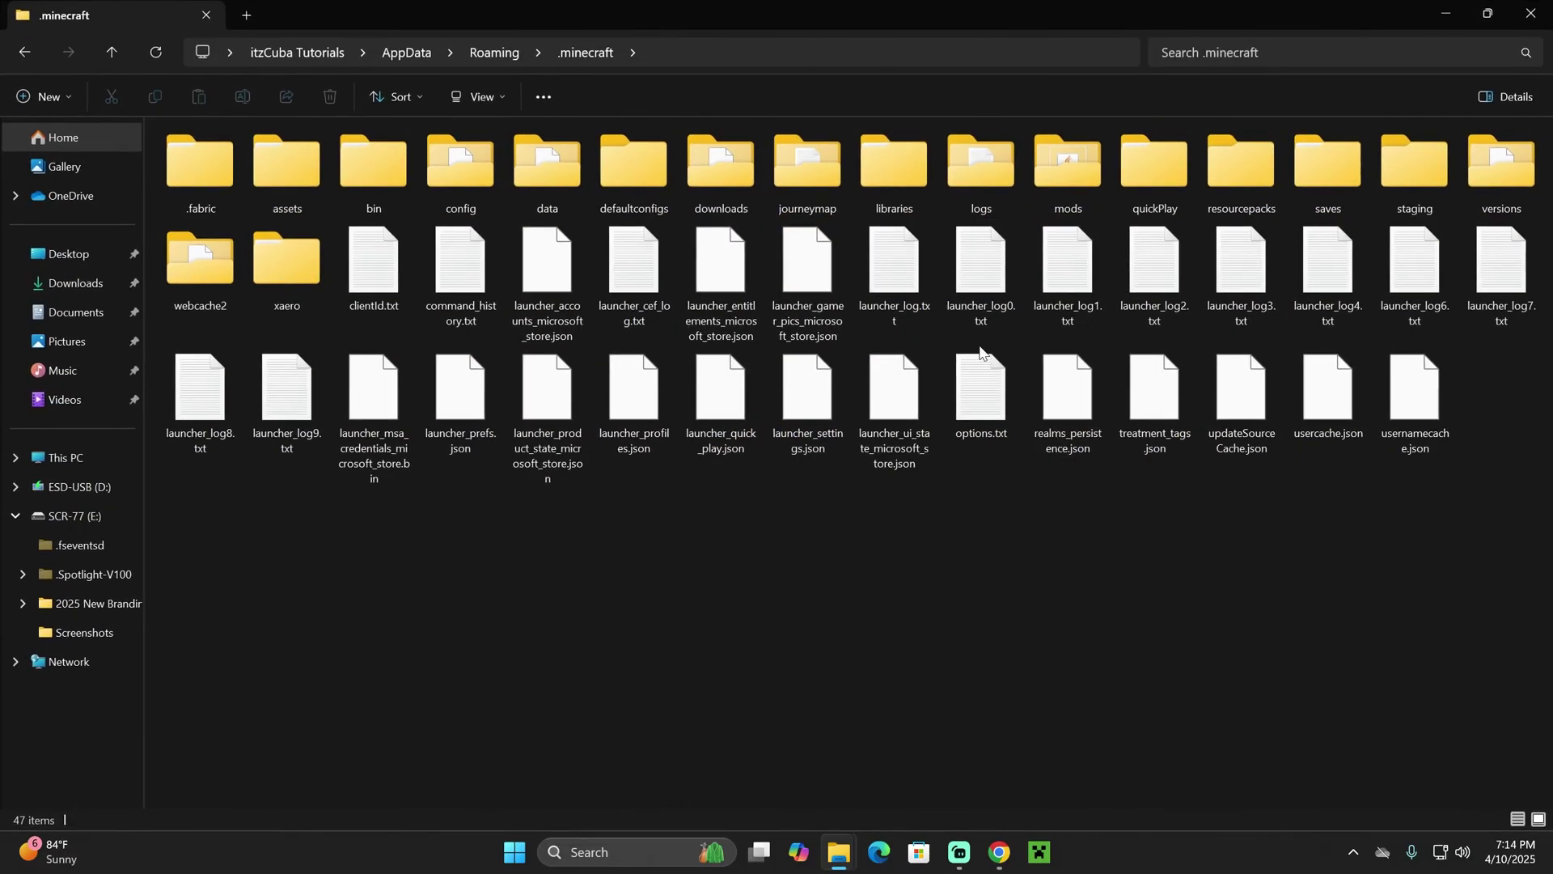
Switch to Chrome and review the article's lists of .minecraft cache folders and optional launcher files to delete.
left_click(999, 852)
scroll(459, 527, "down", 4)
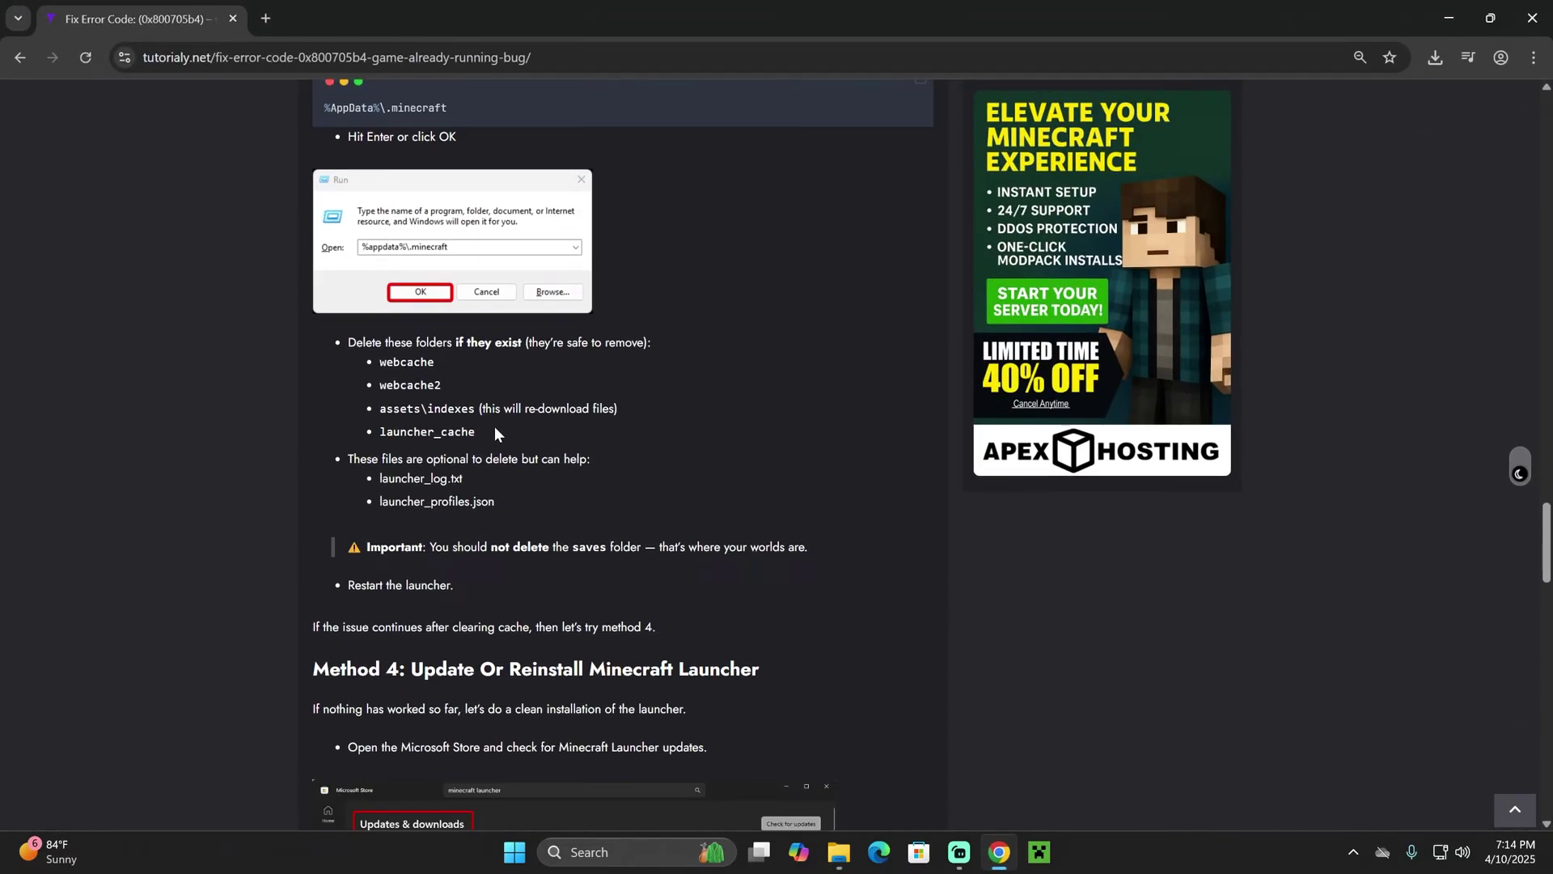
left_click_drag(494, 432, 377, 366)
left_click(466, 369)
scroll(466, 368, "up", 1)
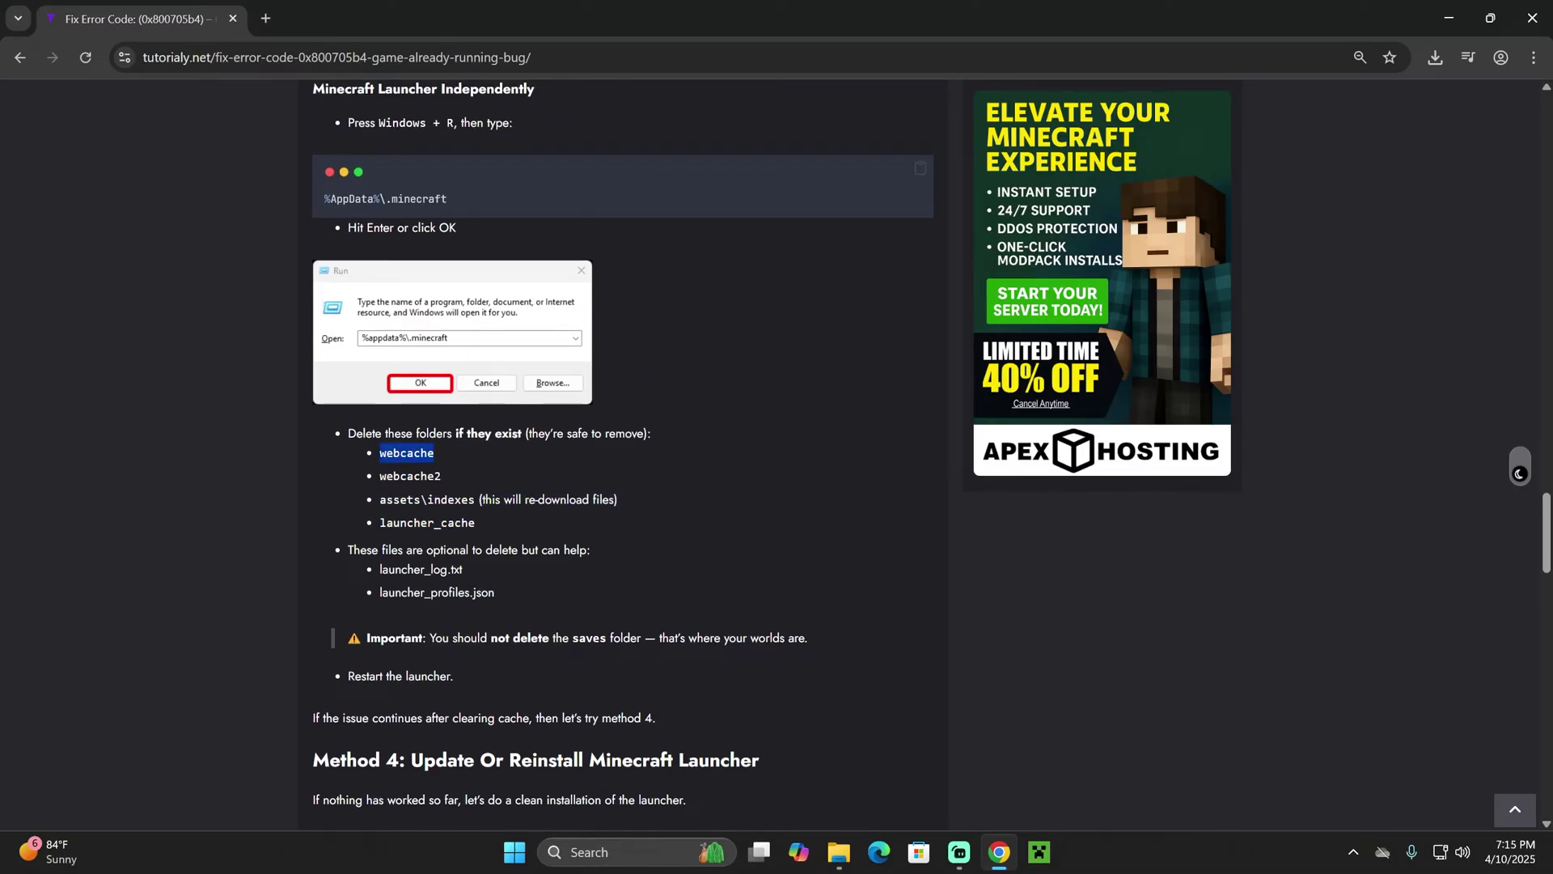
left_click_drag(385, 499, 476, 500)
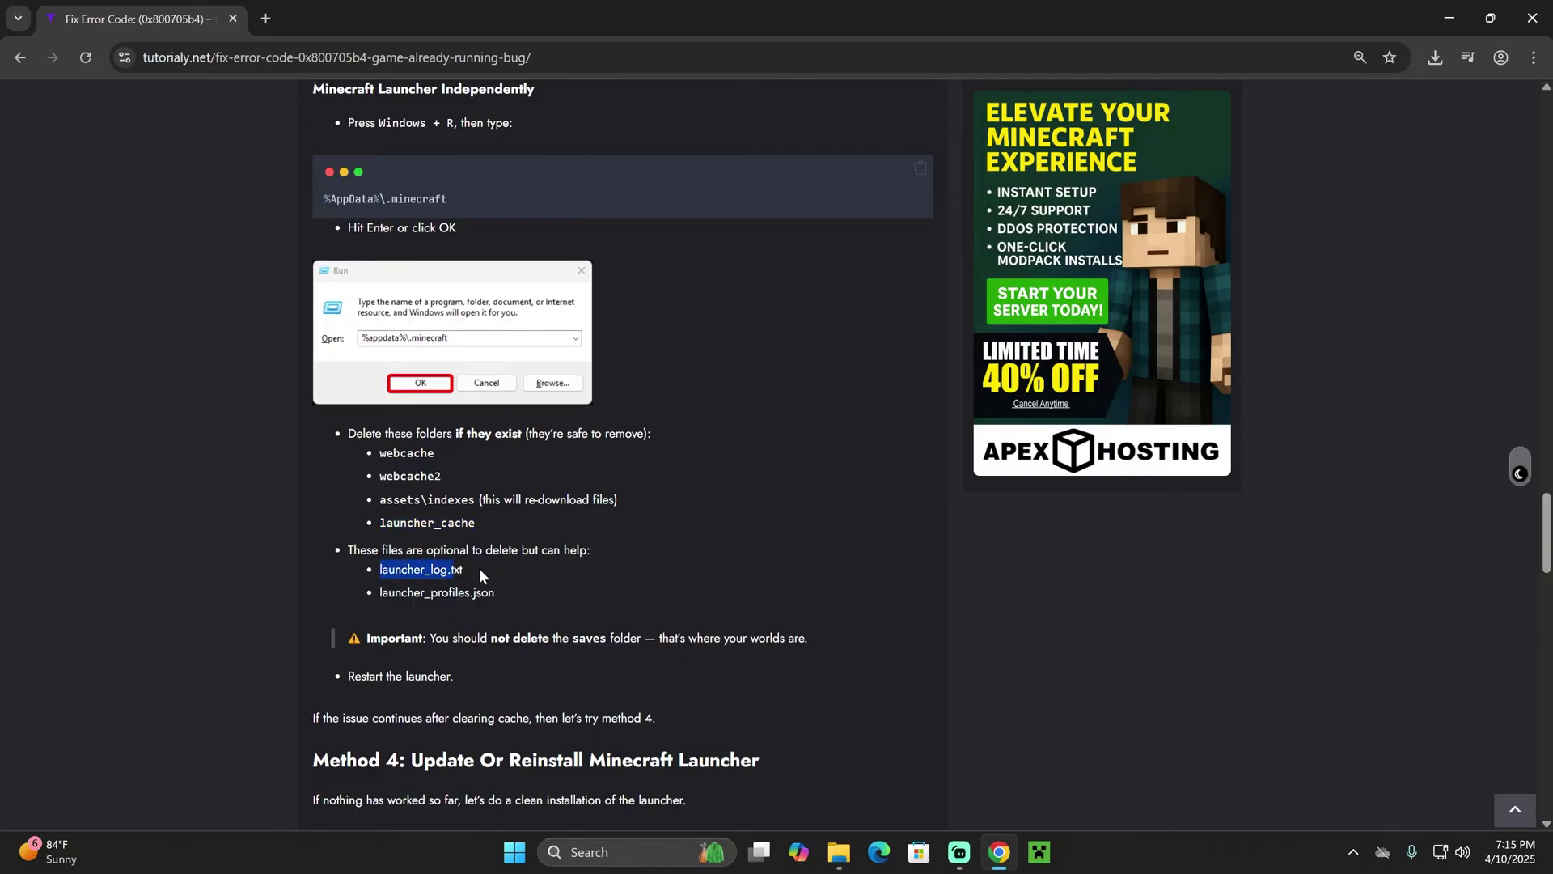
left_click_drag(488, 592, 381, 569)
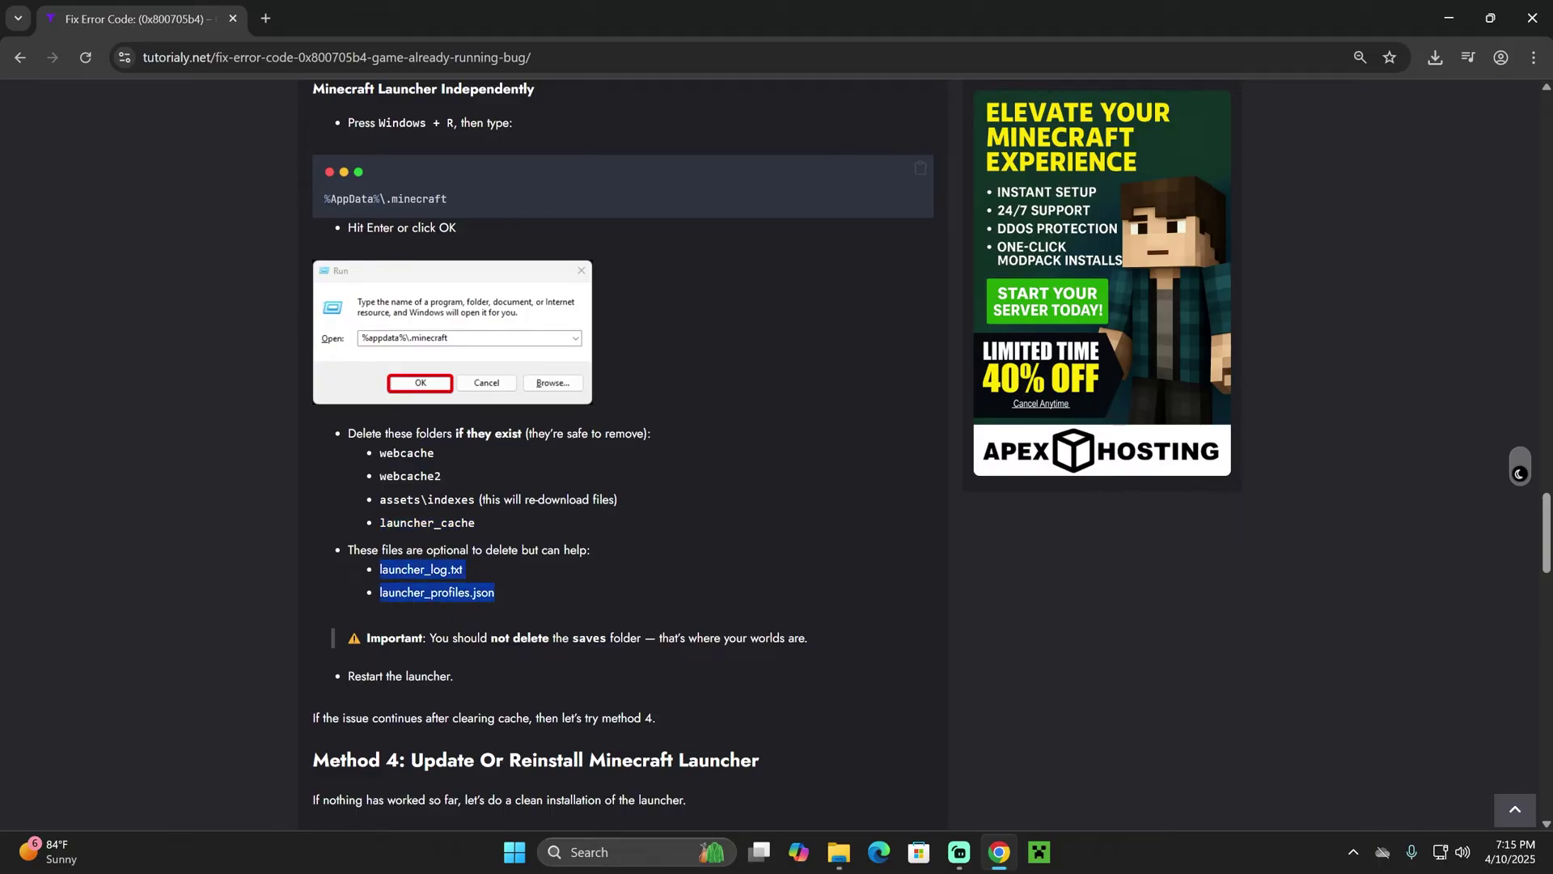
left_click(380, 569)
Shrink the Chrome and .minecraft windows and arrange them side by side.
double_click(845, 36)
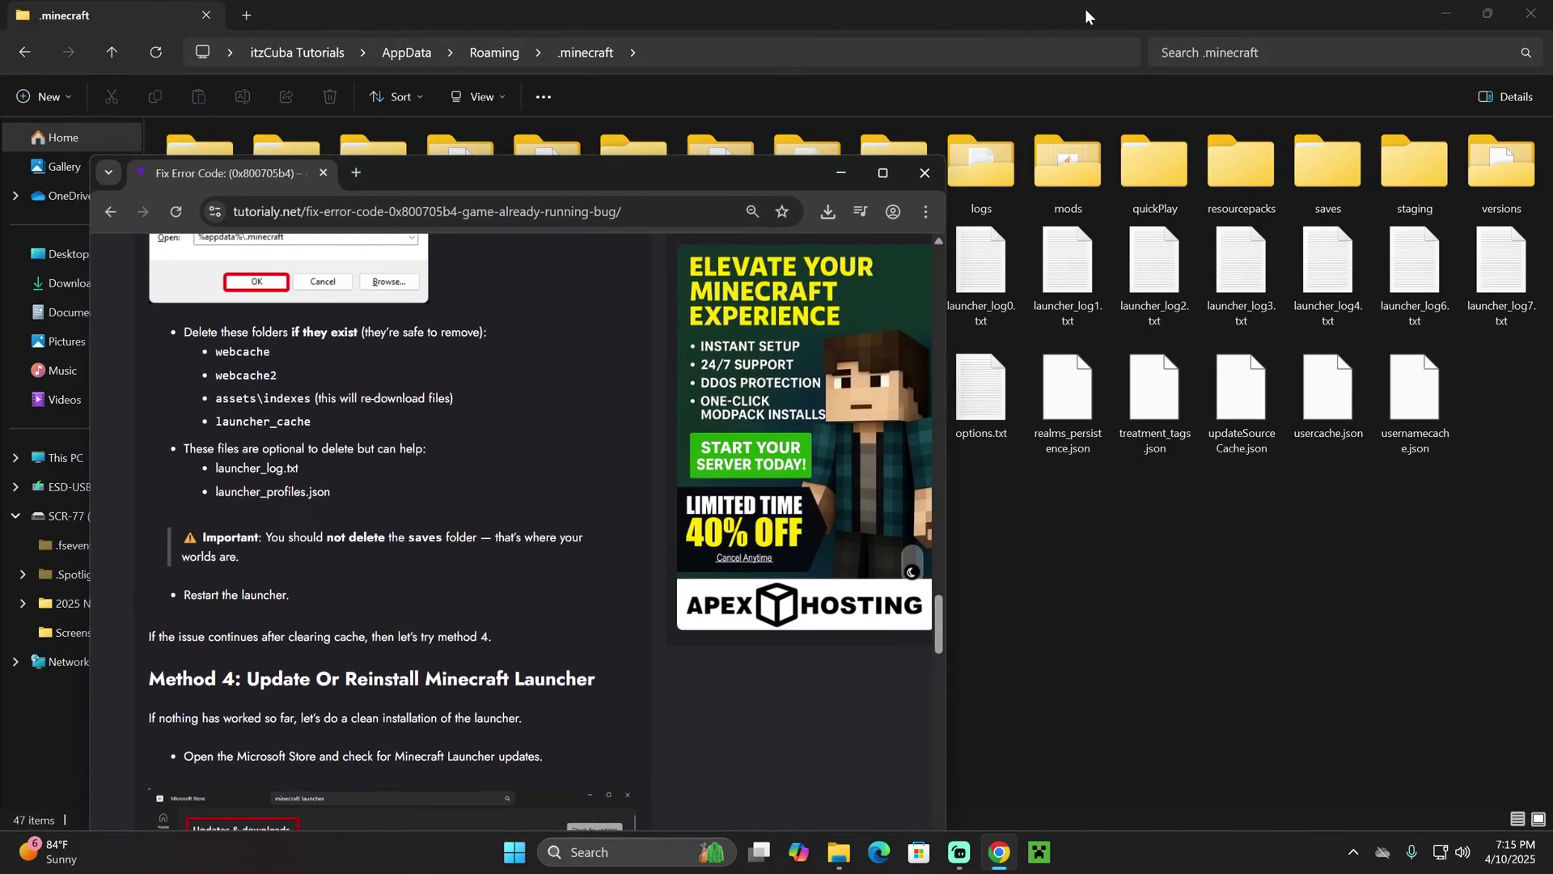
left_click_drag(1085, 8, 888, 203)
left_click_drag(1360, 290, 943, 290)
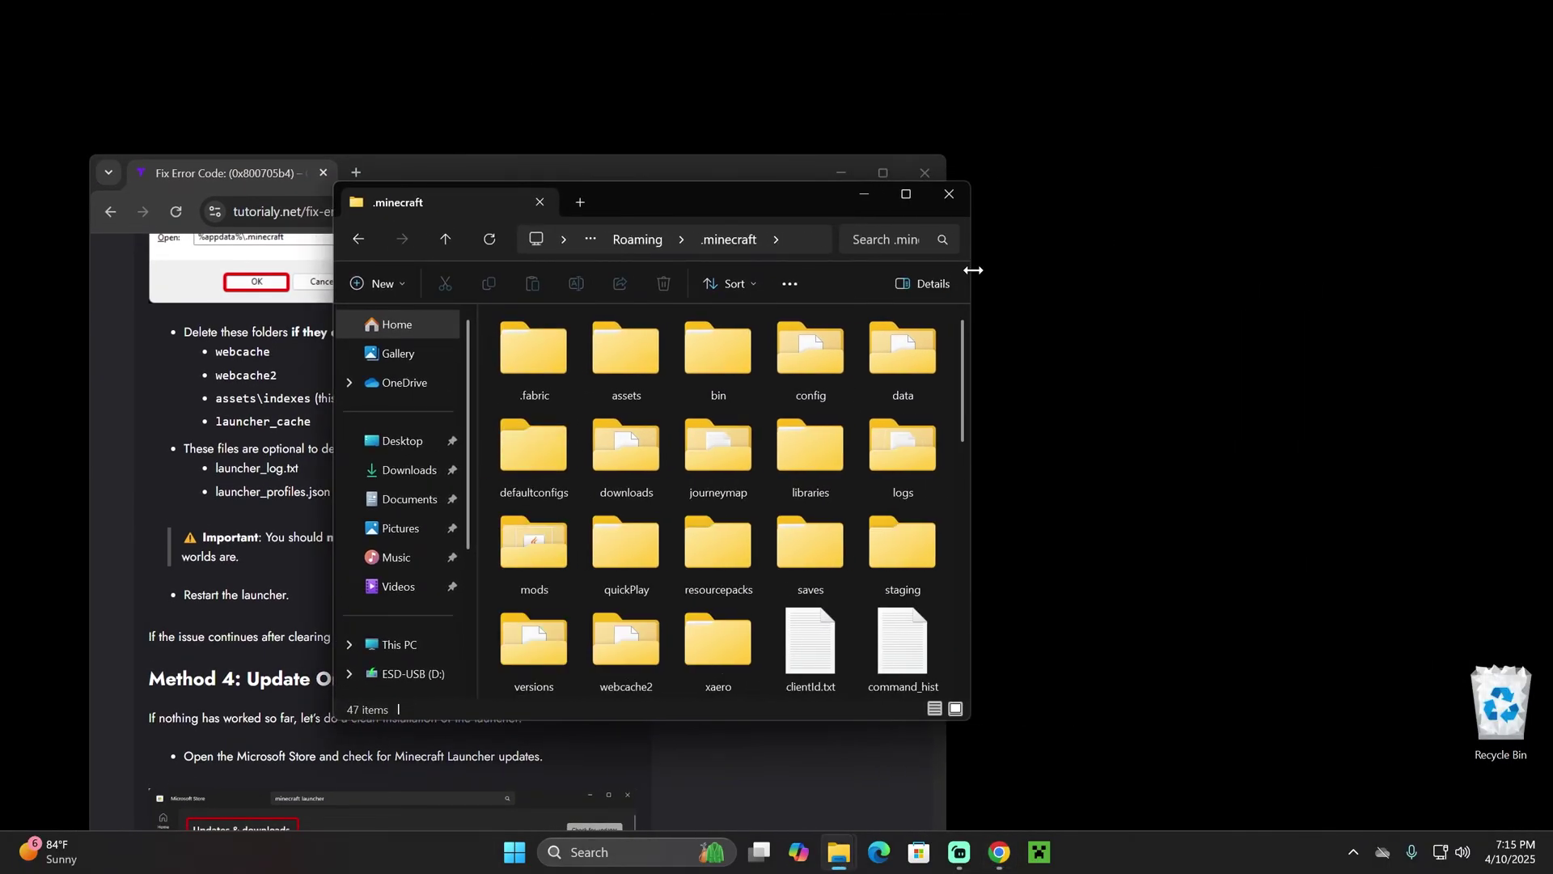
left_click_drag(762, 204, 1230, 204)
left_click_drag(682, 174, 625, 36)
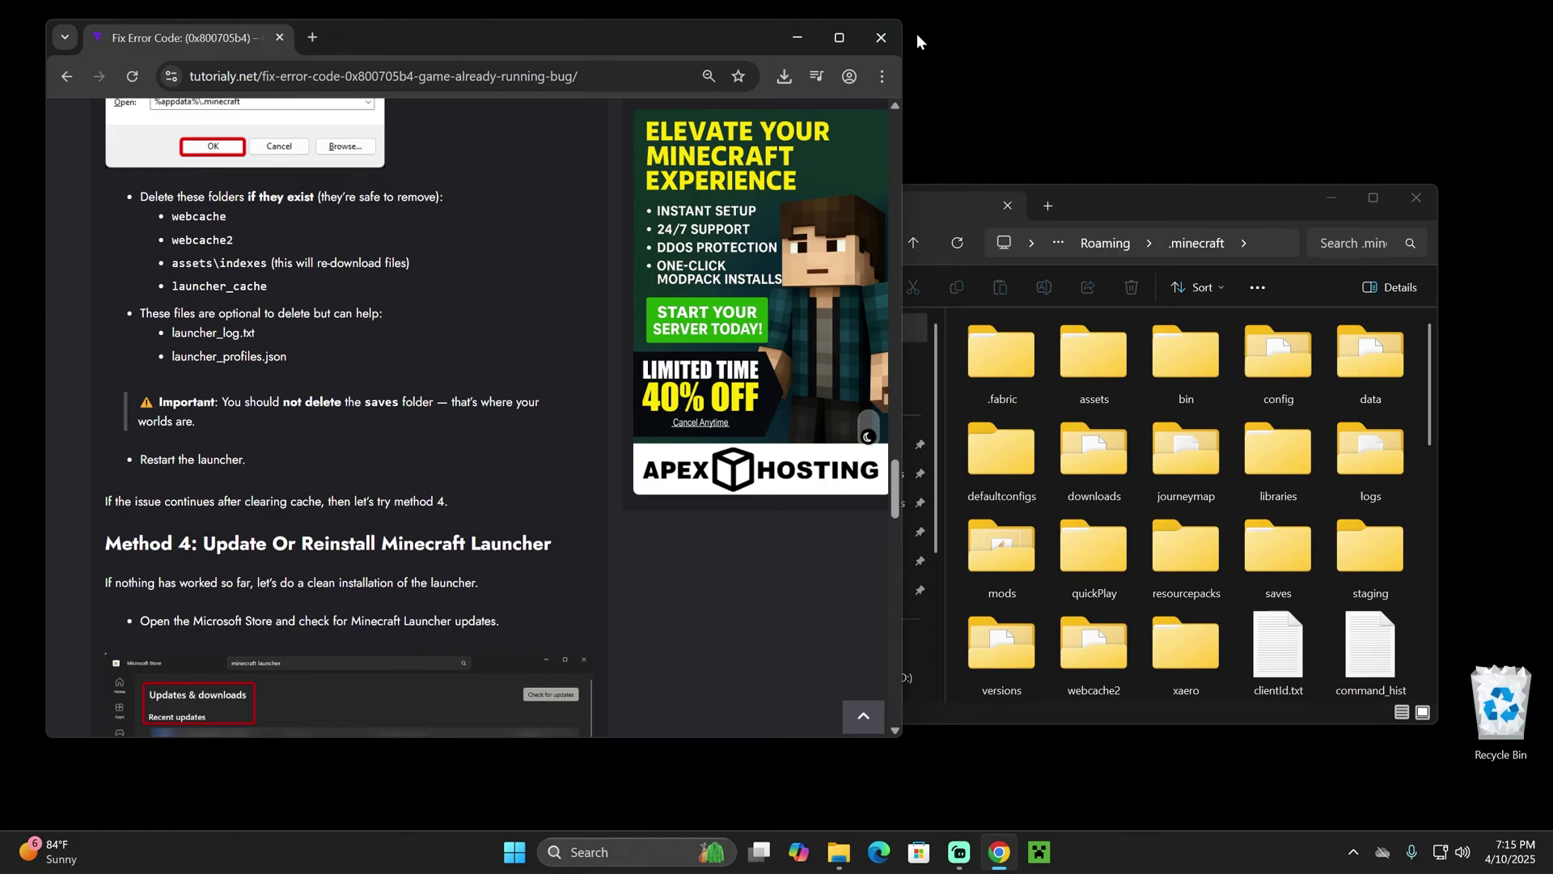
left_click_drag(902, 35, 801, 36)
Compare the article's deletion list with the .minecraft folder and delete the webcache2 folder.
scroll(323, 405, "up", 3)
left_click_drag(155, 437, 260, 510)
left_click(1278, 550)
scroll(1140, 546, "down", 5)
scroll(1126, 535, "up", 3)
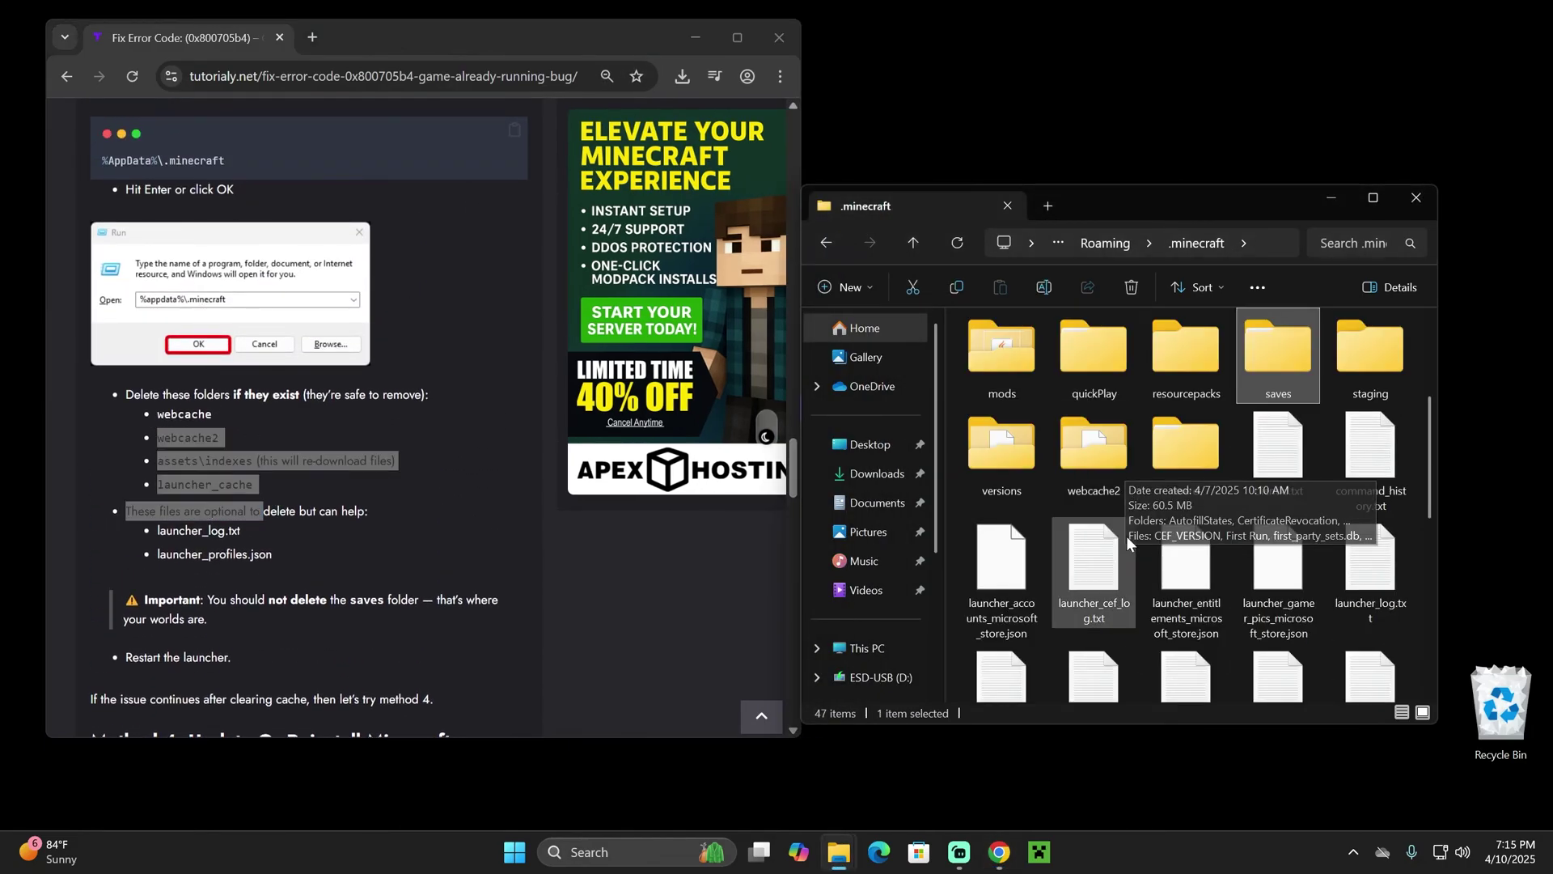
left_click(1089, 473)
key("Delete")
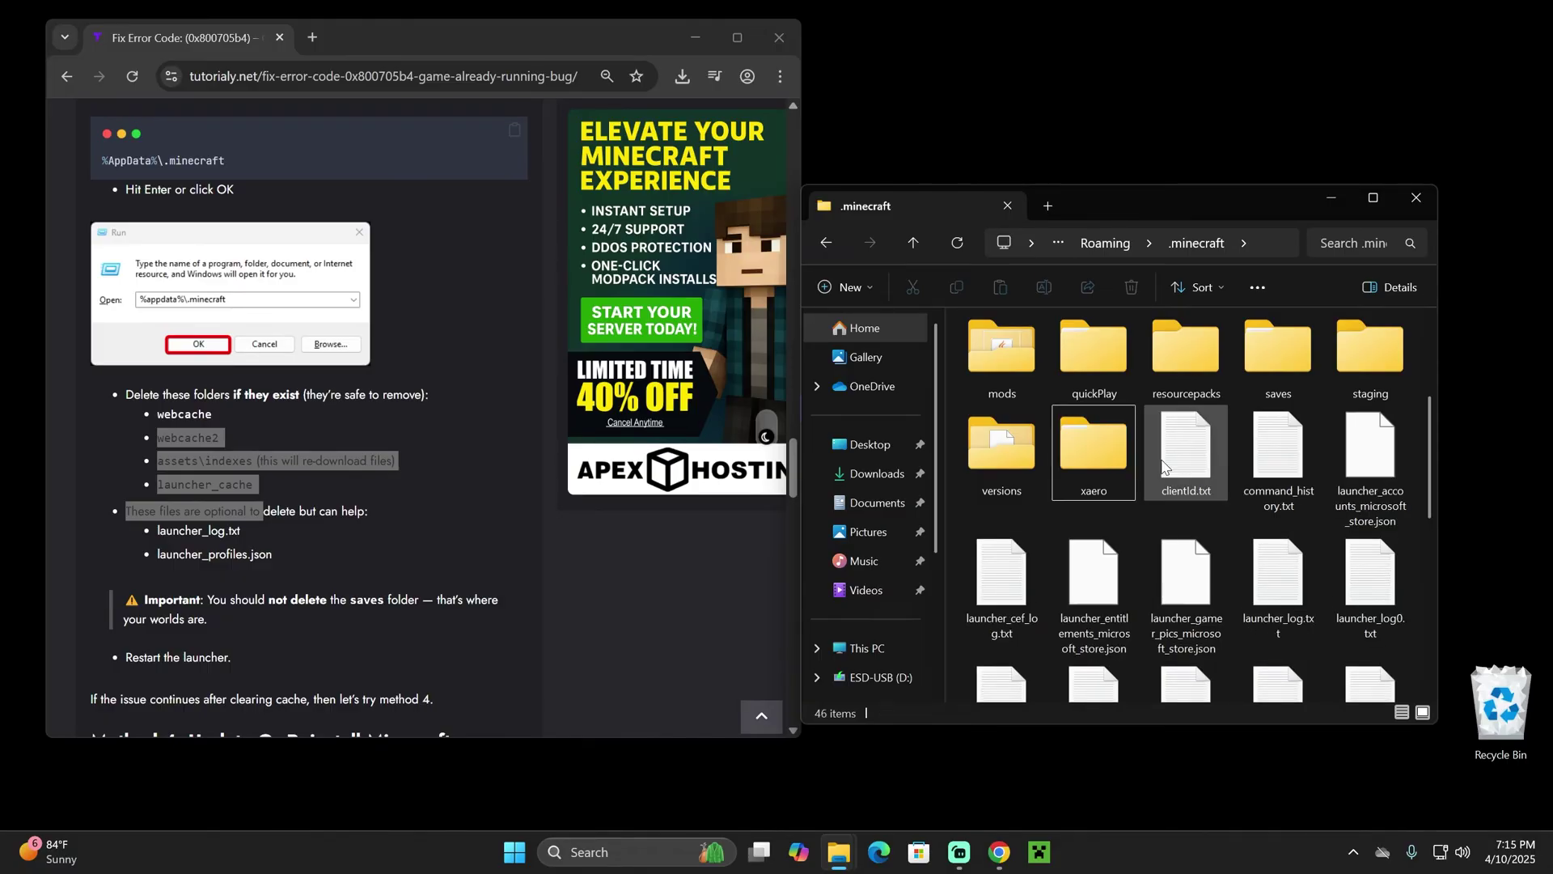
Delete all files from launcher_log.txt through launcher_log9.txt and launcher_profiles.json from the .minecraft folder.
scroll(1186, 473, "down", 2)
left_click(1117, 428)
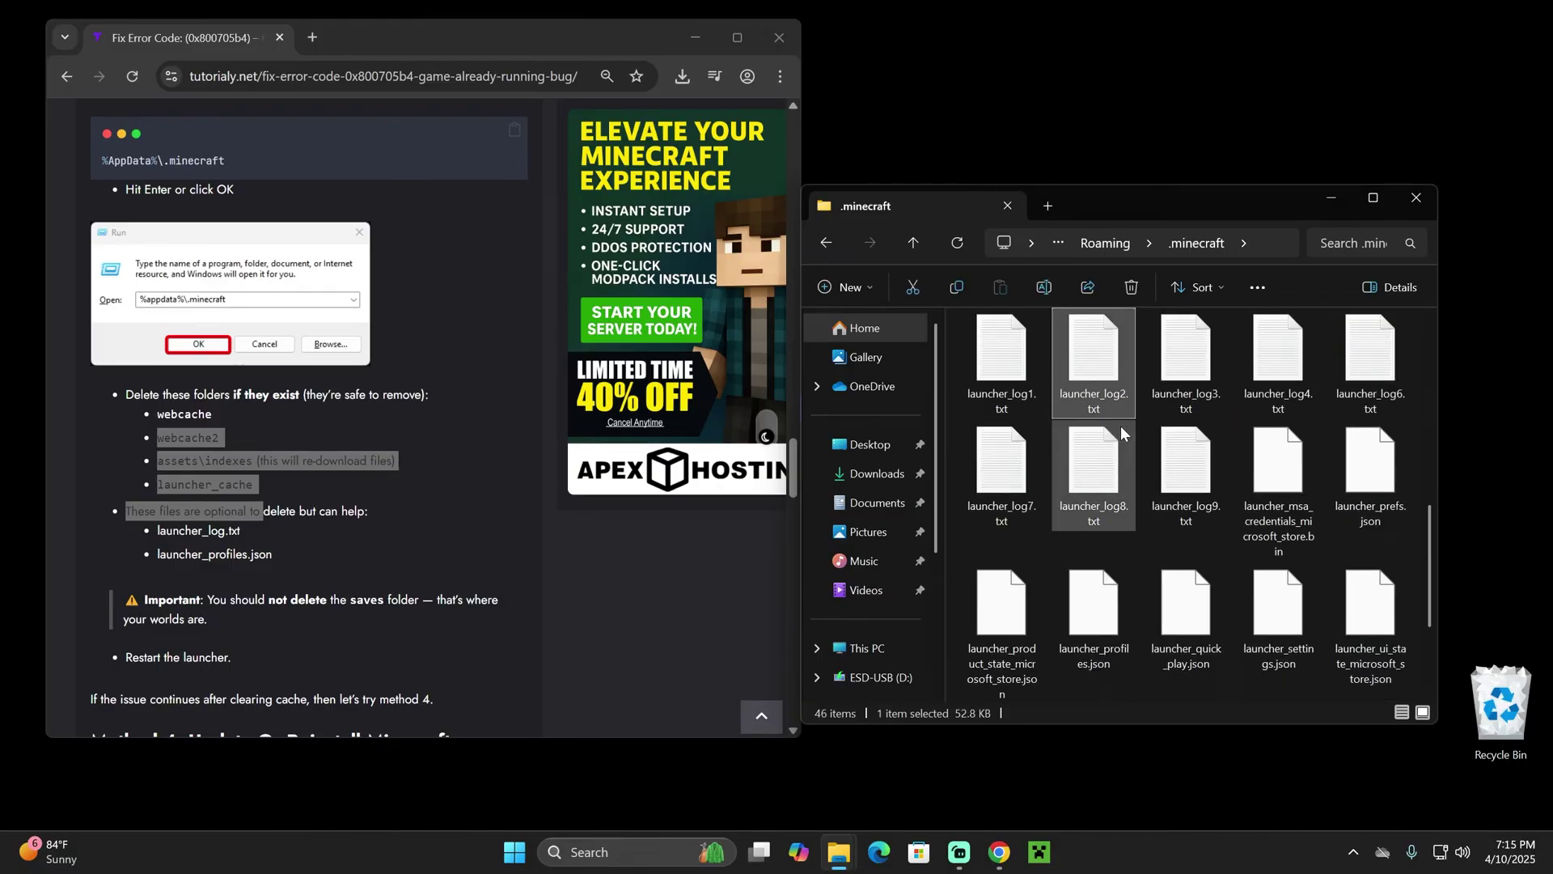
scroll(1052, 470, "up", 1)
scroll(1047, 573, "down", 1)
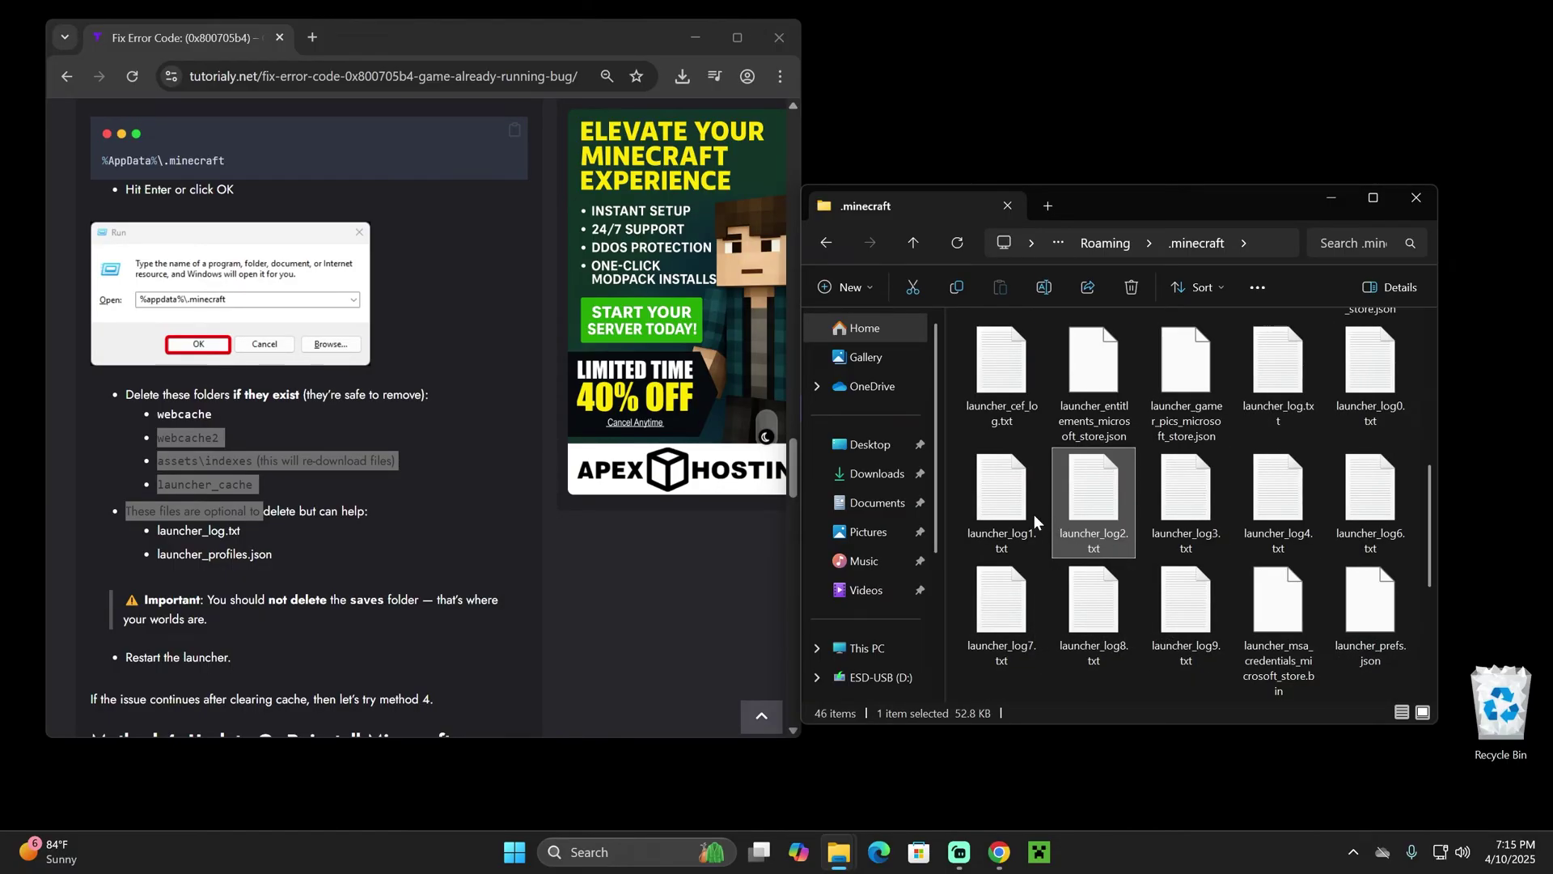
left_click(1278, 364)
left_click(1184, 598, "shift")
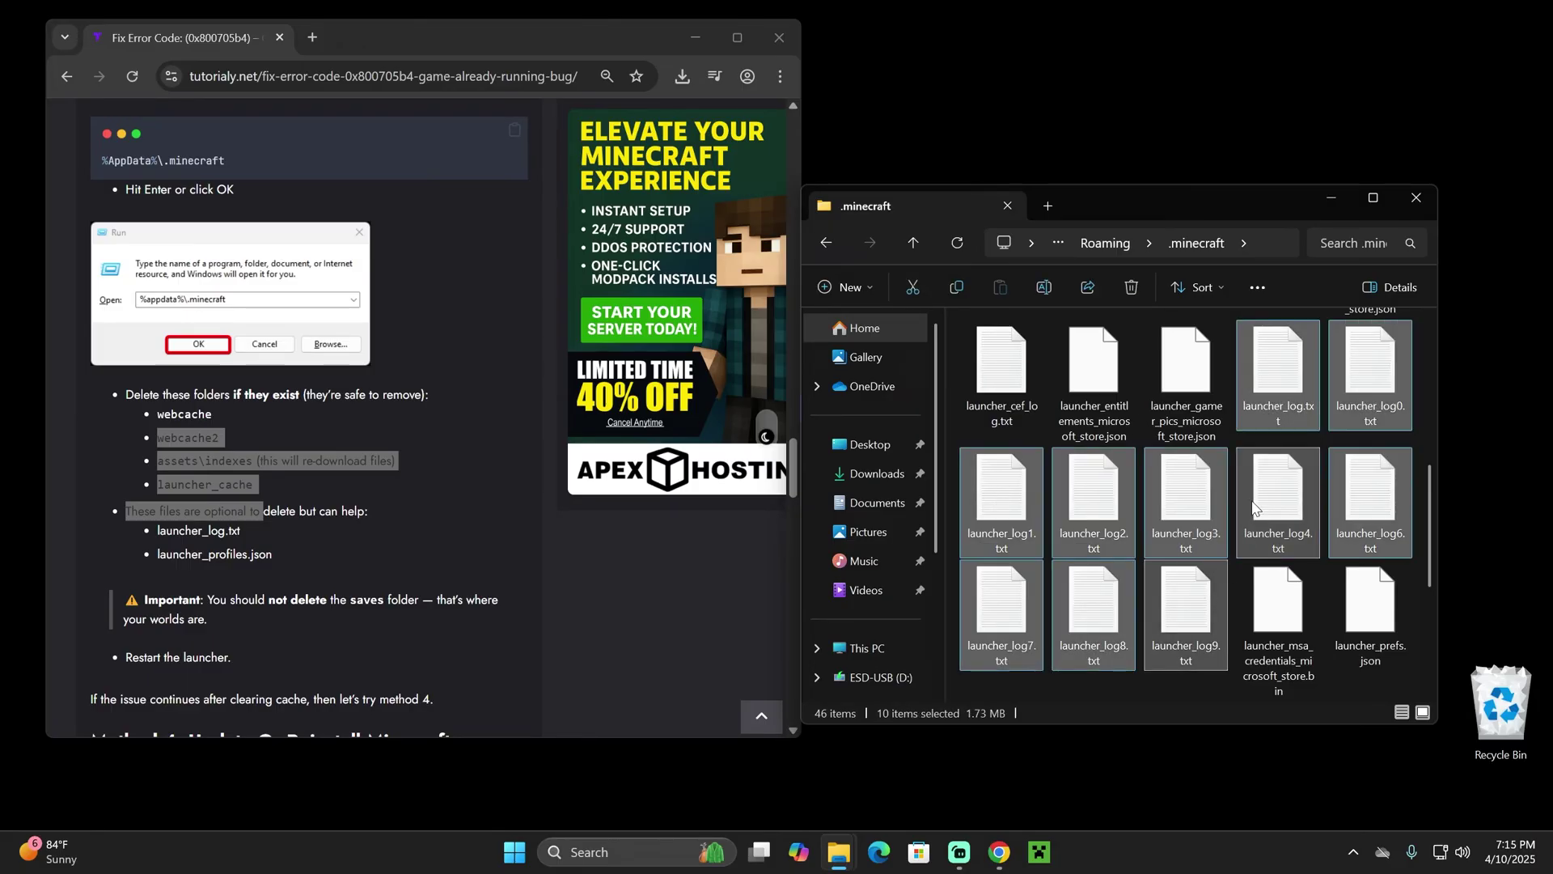
key("Delete")
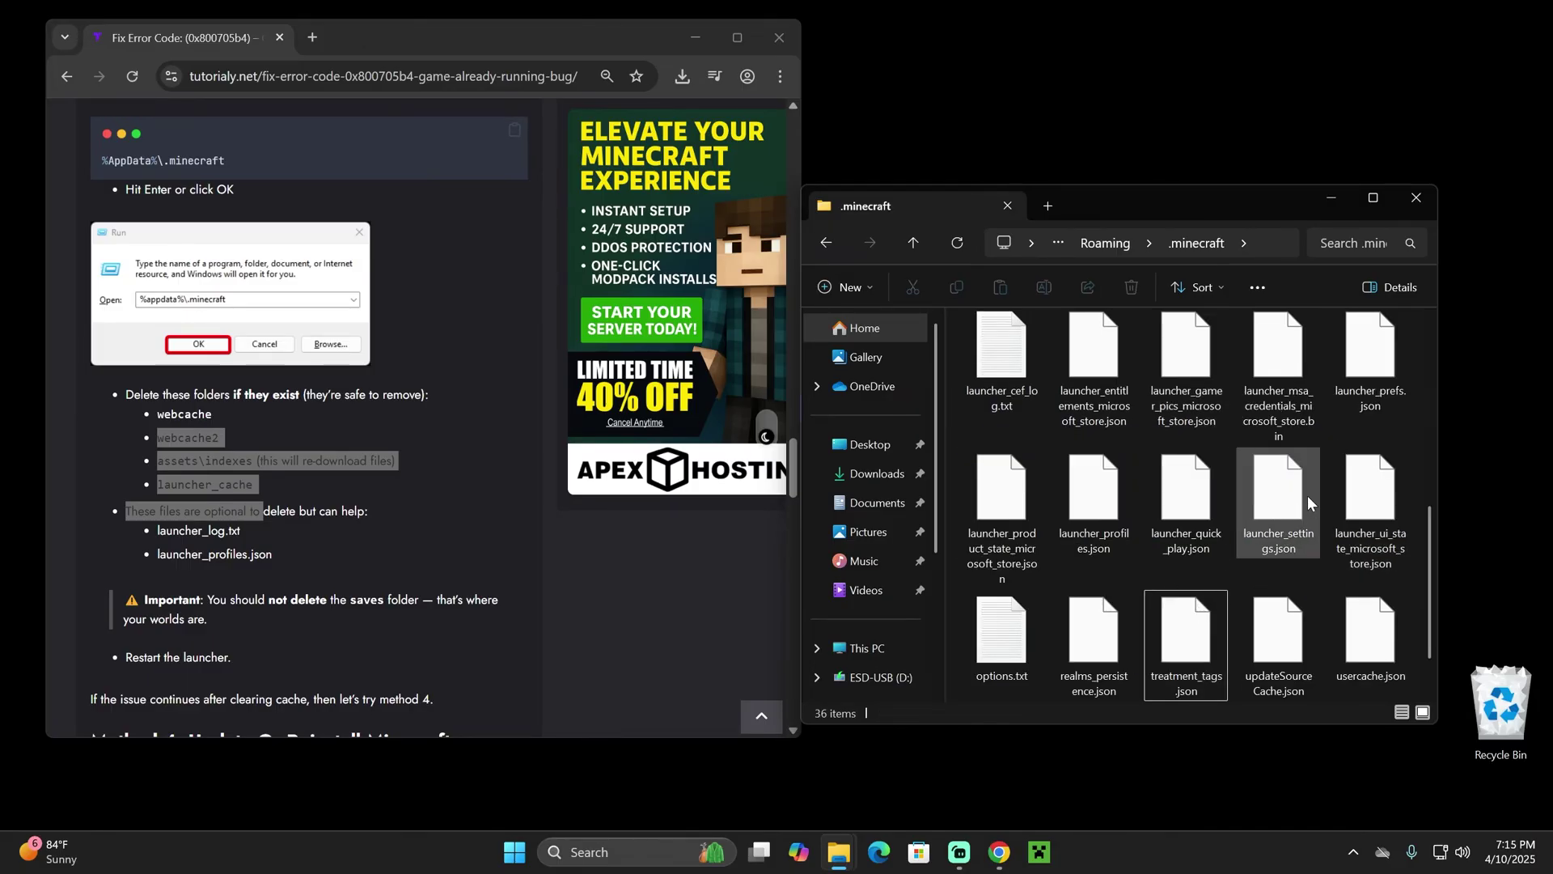
left_click(1089, 502)
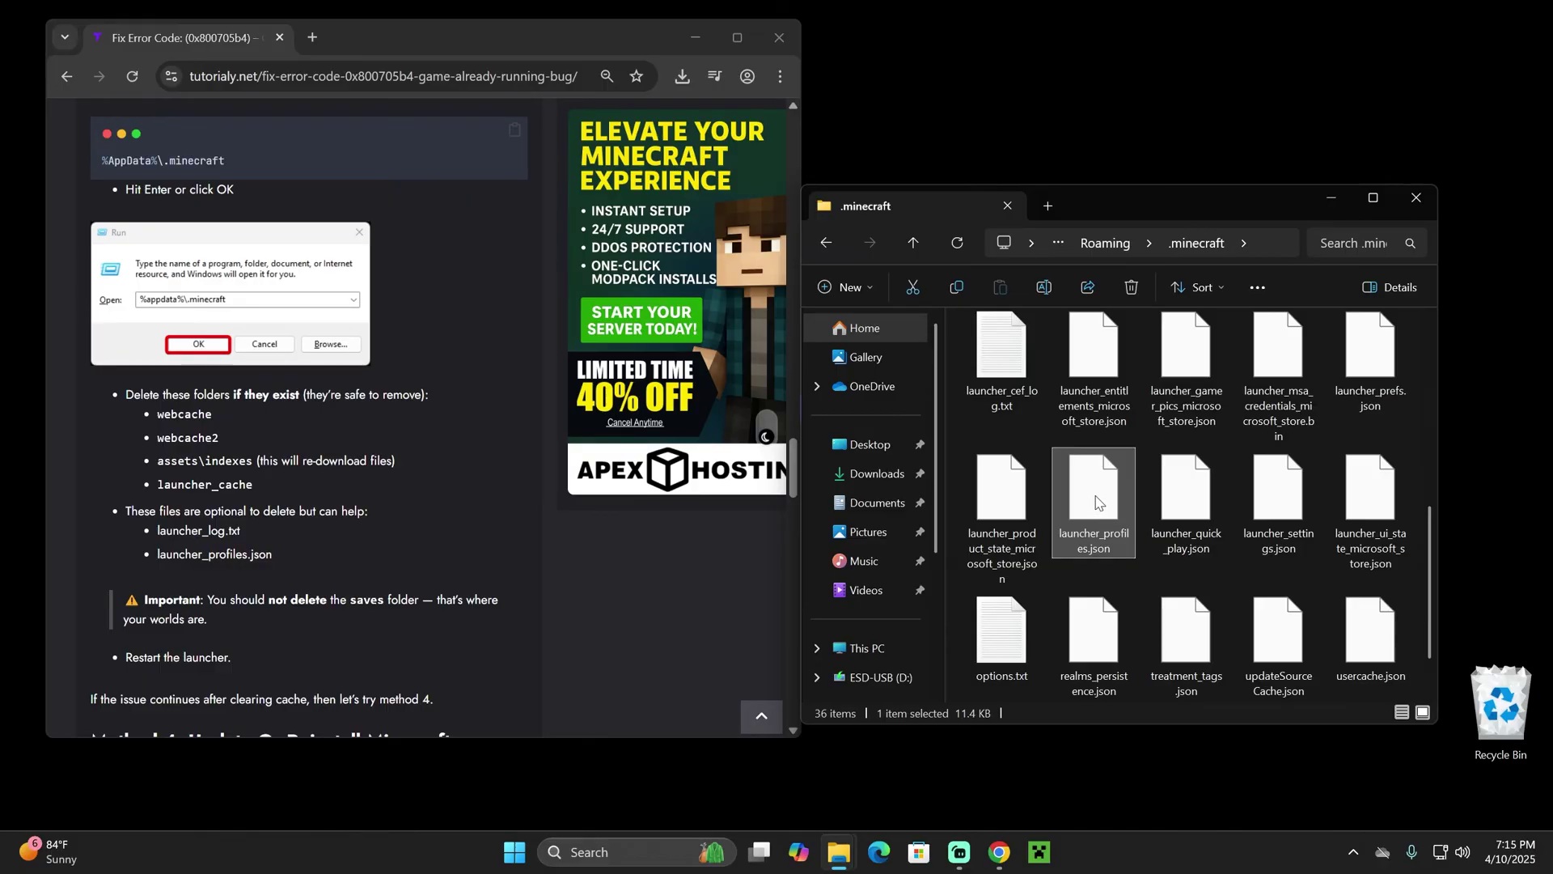
key("Delete")
Open the assets folder to locate its indexes folder, and return to the .minecraft folder.
scroll(1100, 453, "up", 5)
left_click(1109, 360)
double_click(1100, 372)
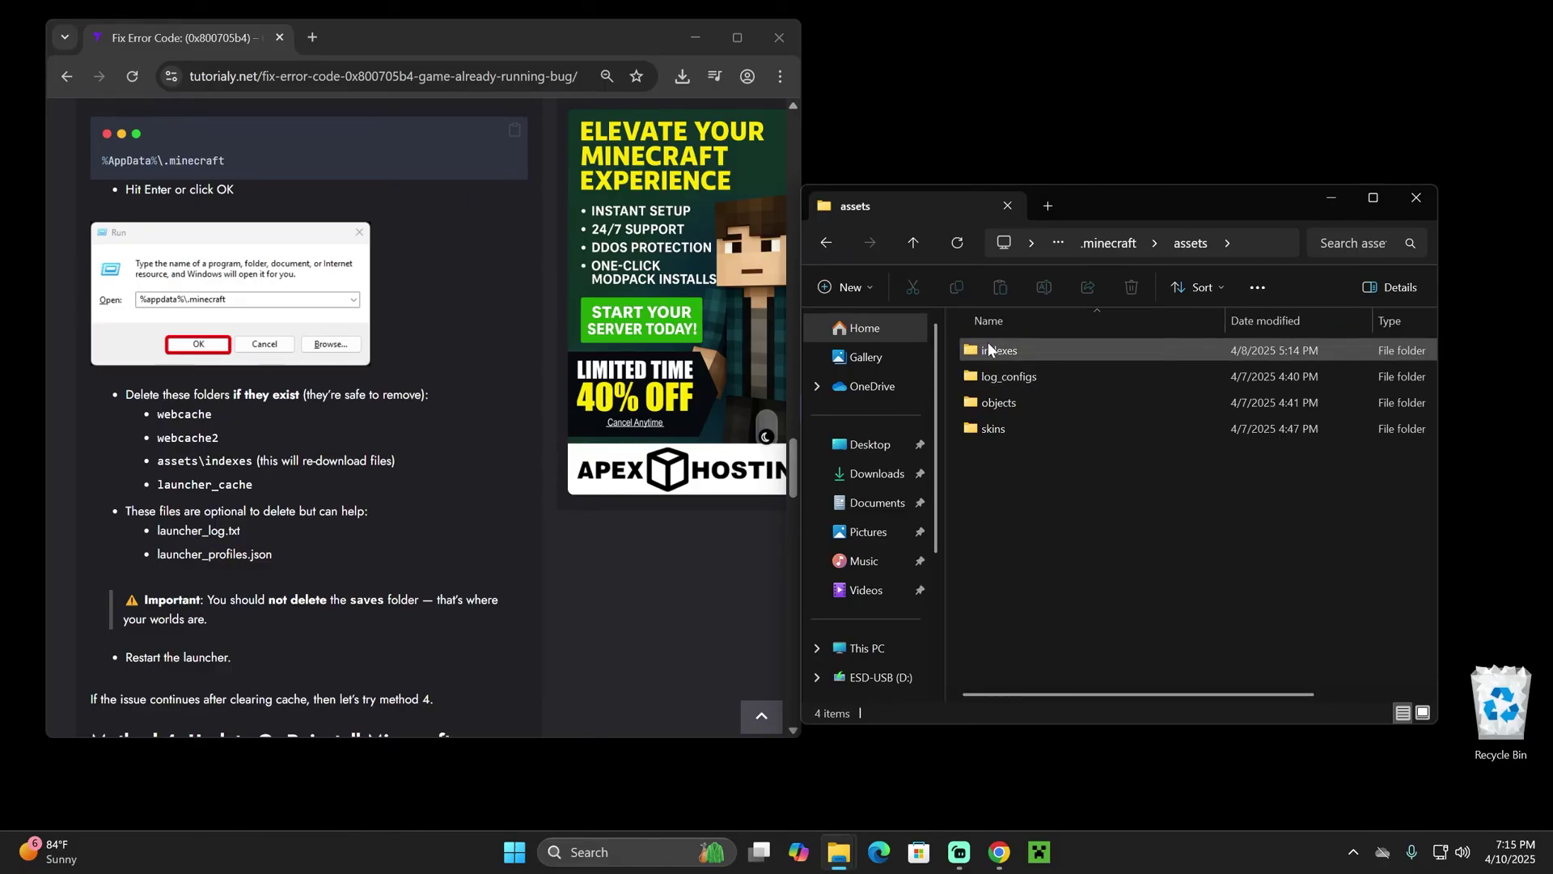
left_click(1014, 349)
key("alt+Left")
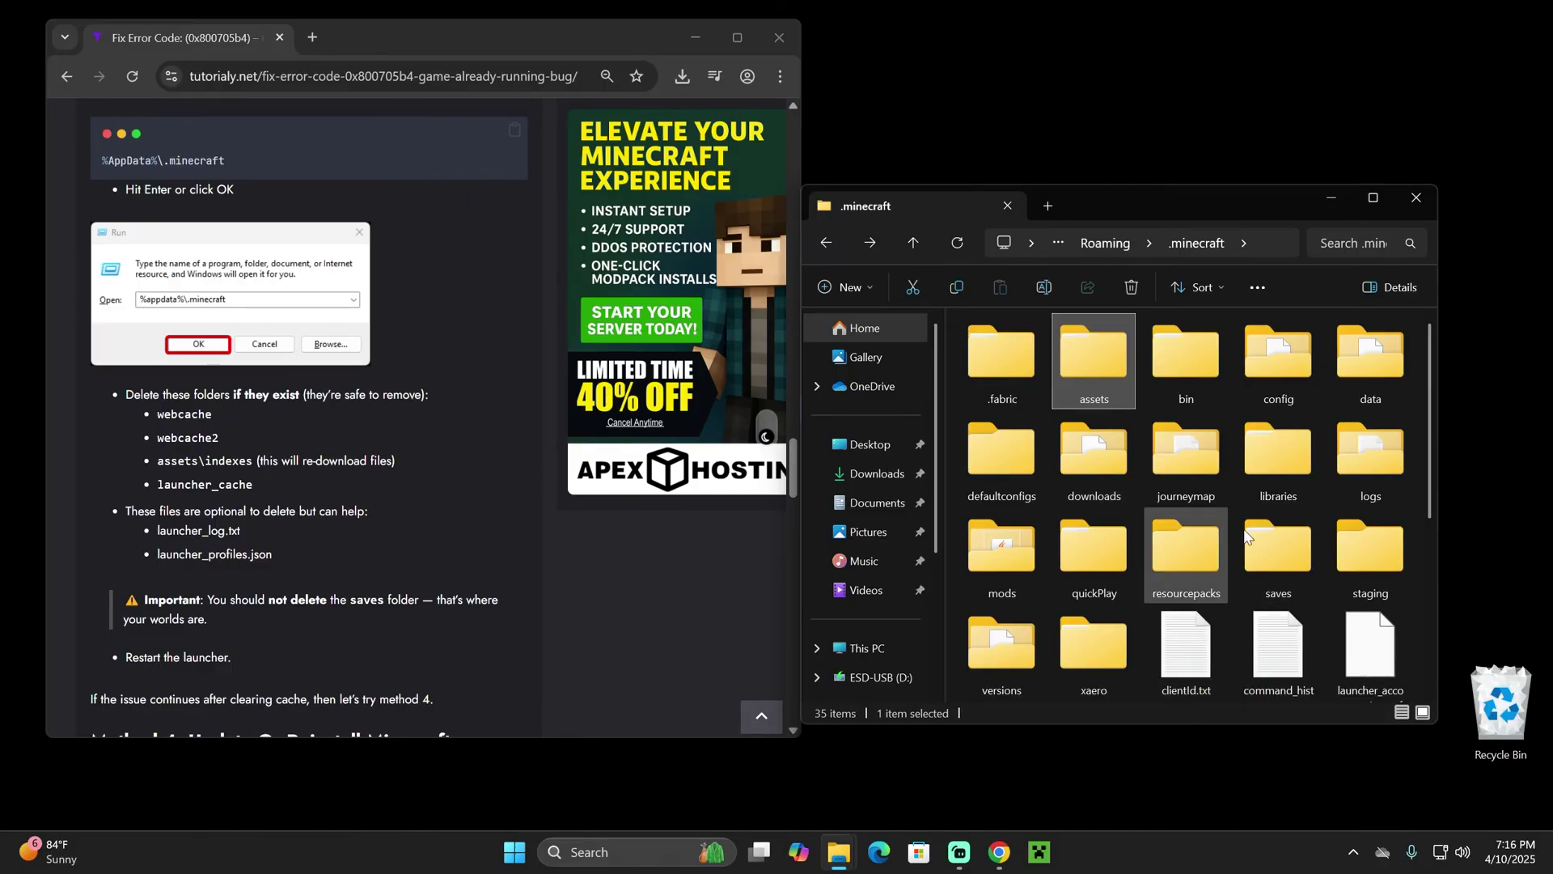
Close the .minecraft folder window and minimize Chrome to check the Java Edition page in Minecraft Launcher.
left_click(1415, 196)
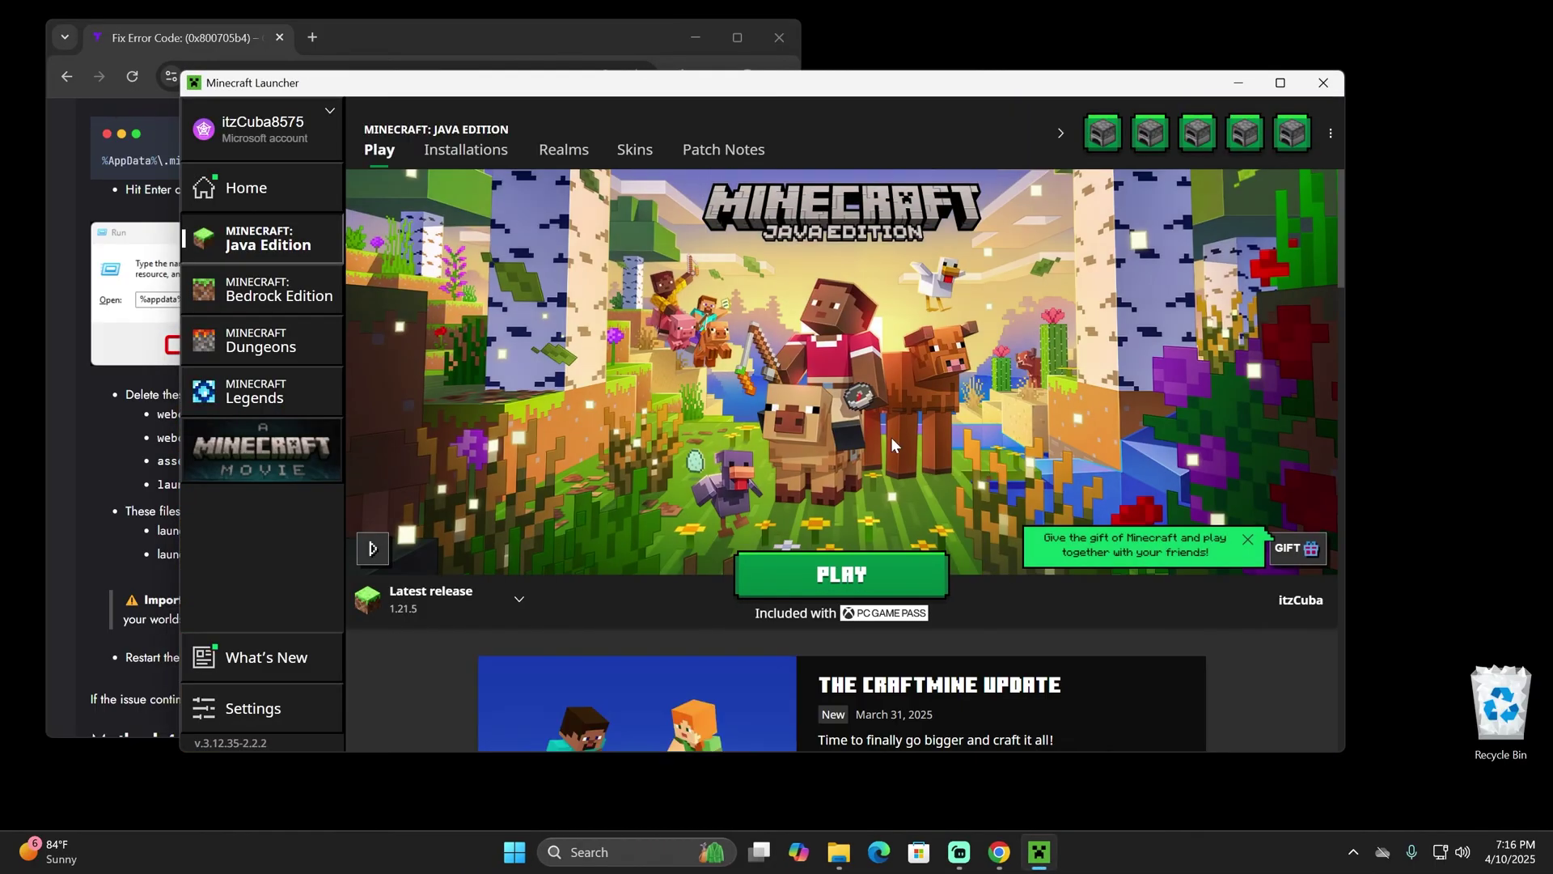
left_click(696, 33)
left_click_drag(859, 89, 847, 90)
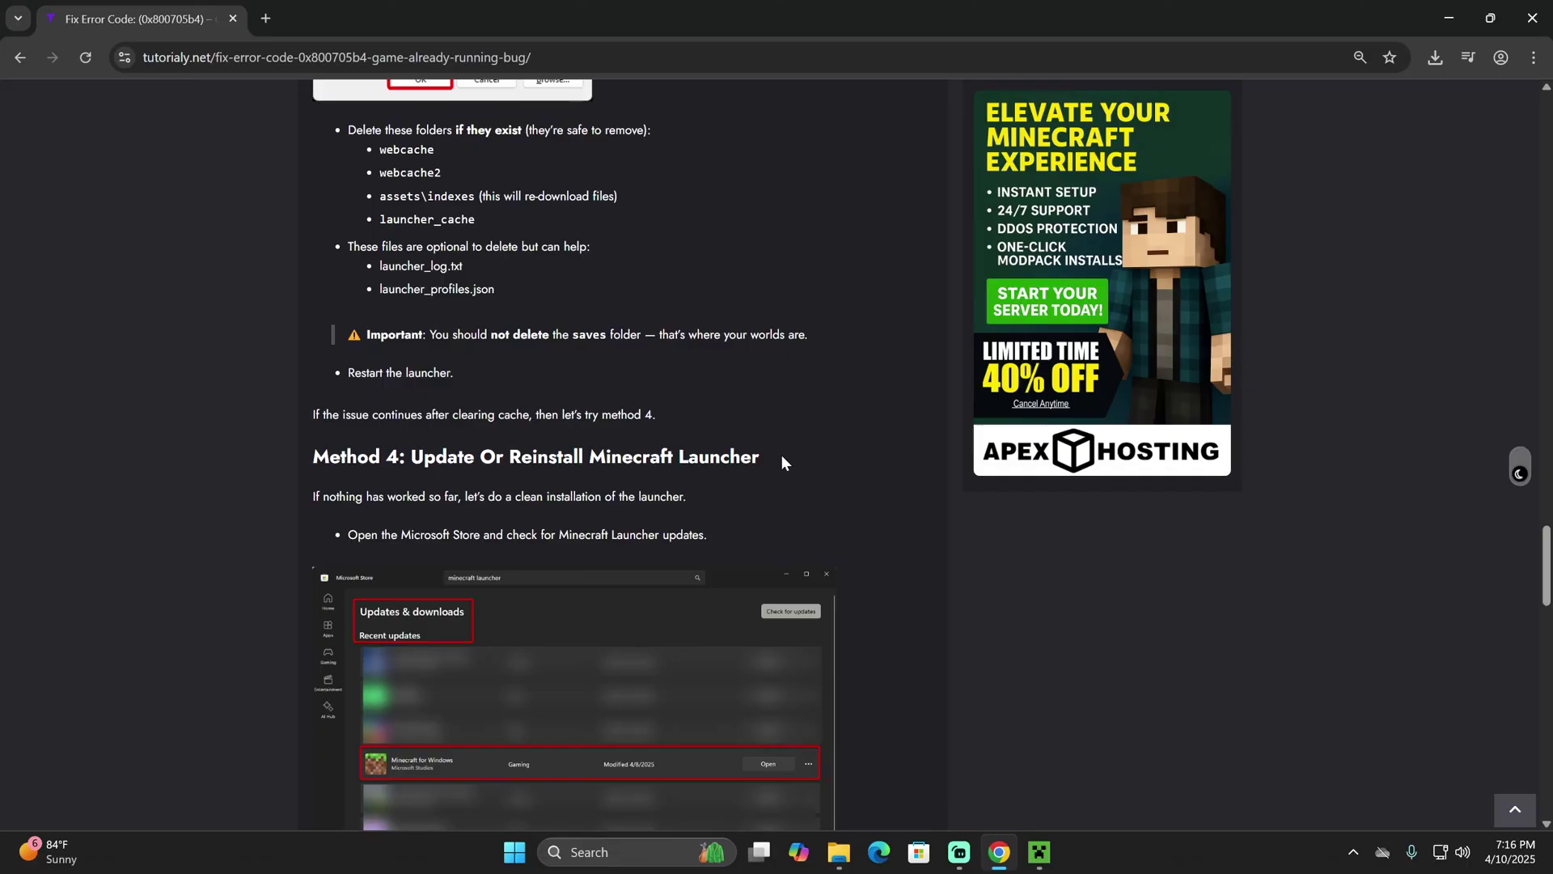
Read the article's Method 4 on updating or reinstalling the Minecraft Launcher.
left_click_drag(762, 457, 672, 458)
left_click(331, 458)
left_click(672, 458)
scroll(811, 458, "down", 20)
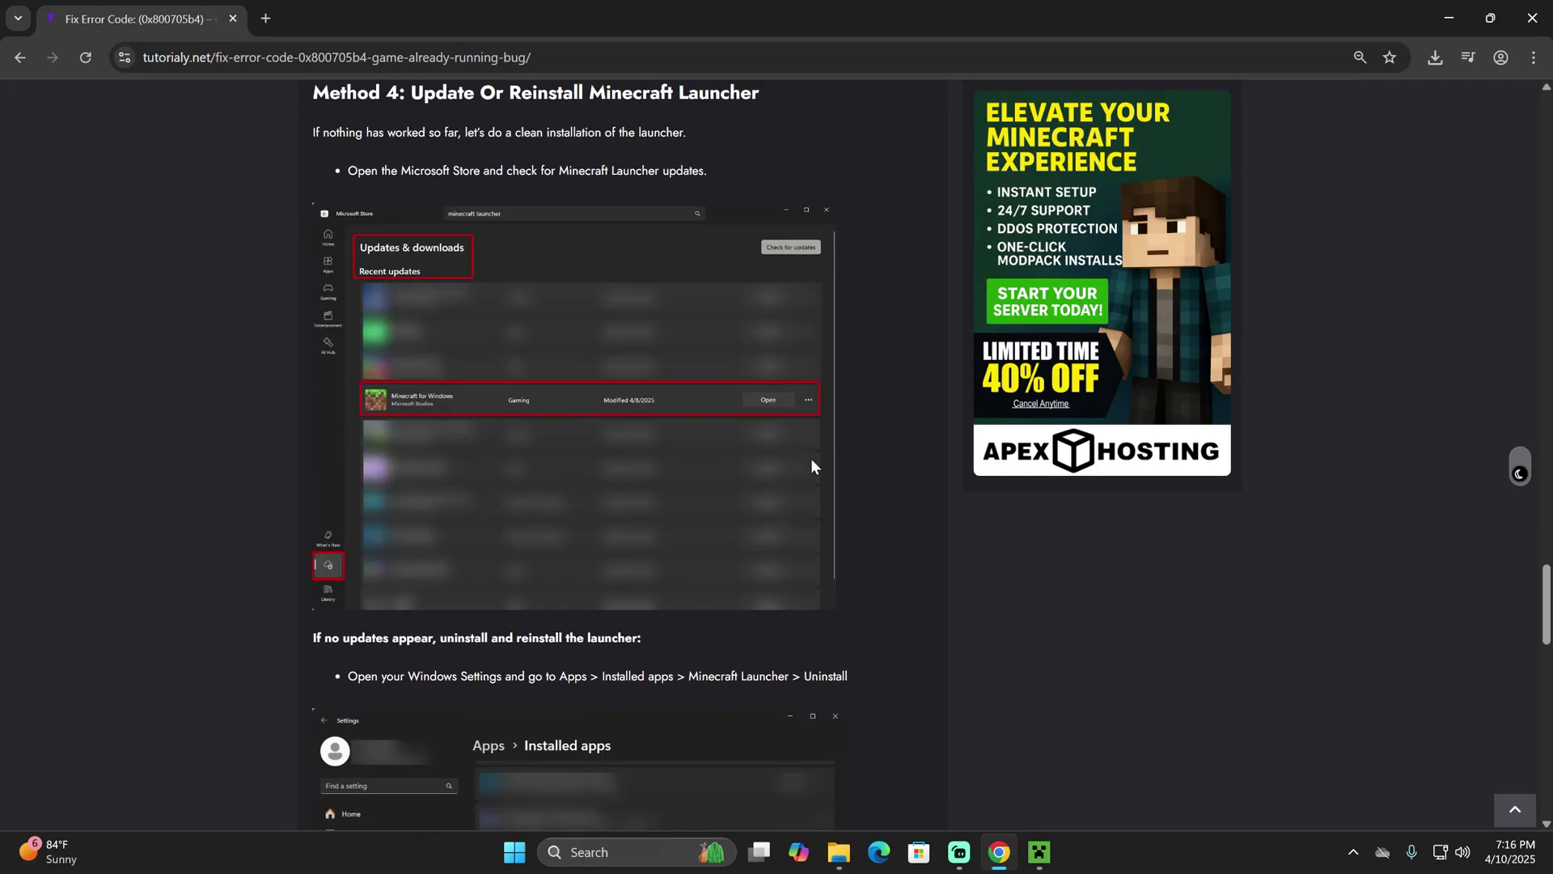
Examine the article's Method 5 on temporarily disabling the antivirus, including its warning about leaving the PC vulnerable.
scroll(805, 369, "up", 8)
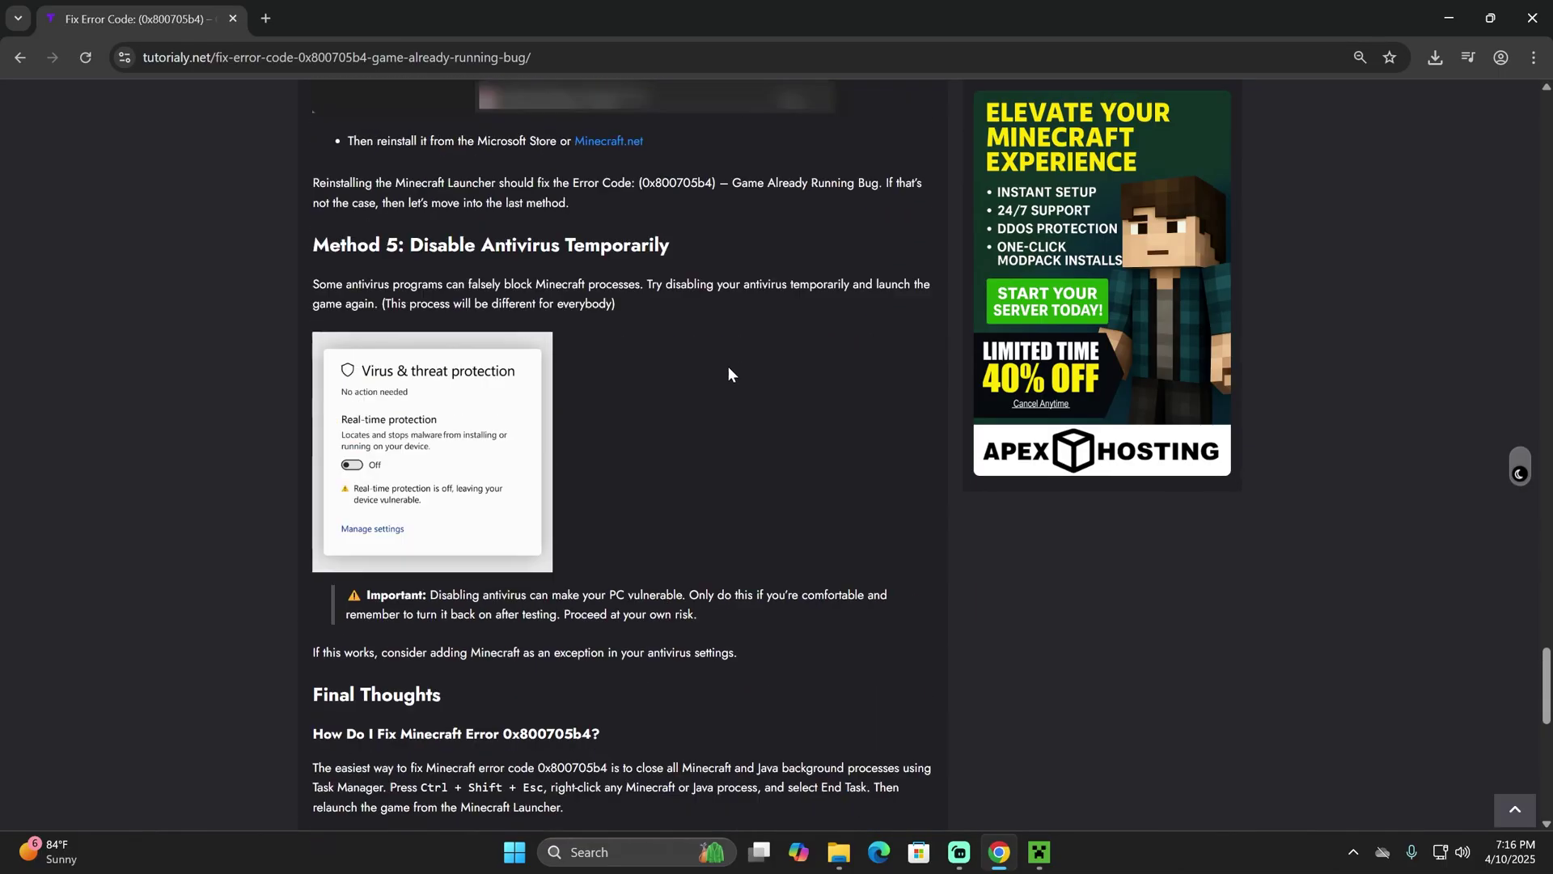
left_click_drag(726, 537, 381, 523)
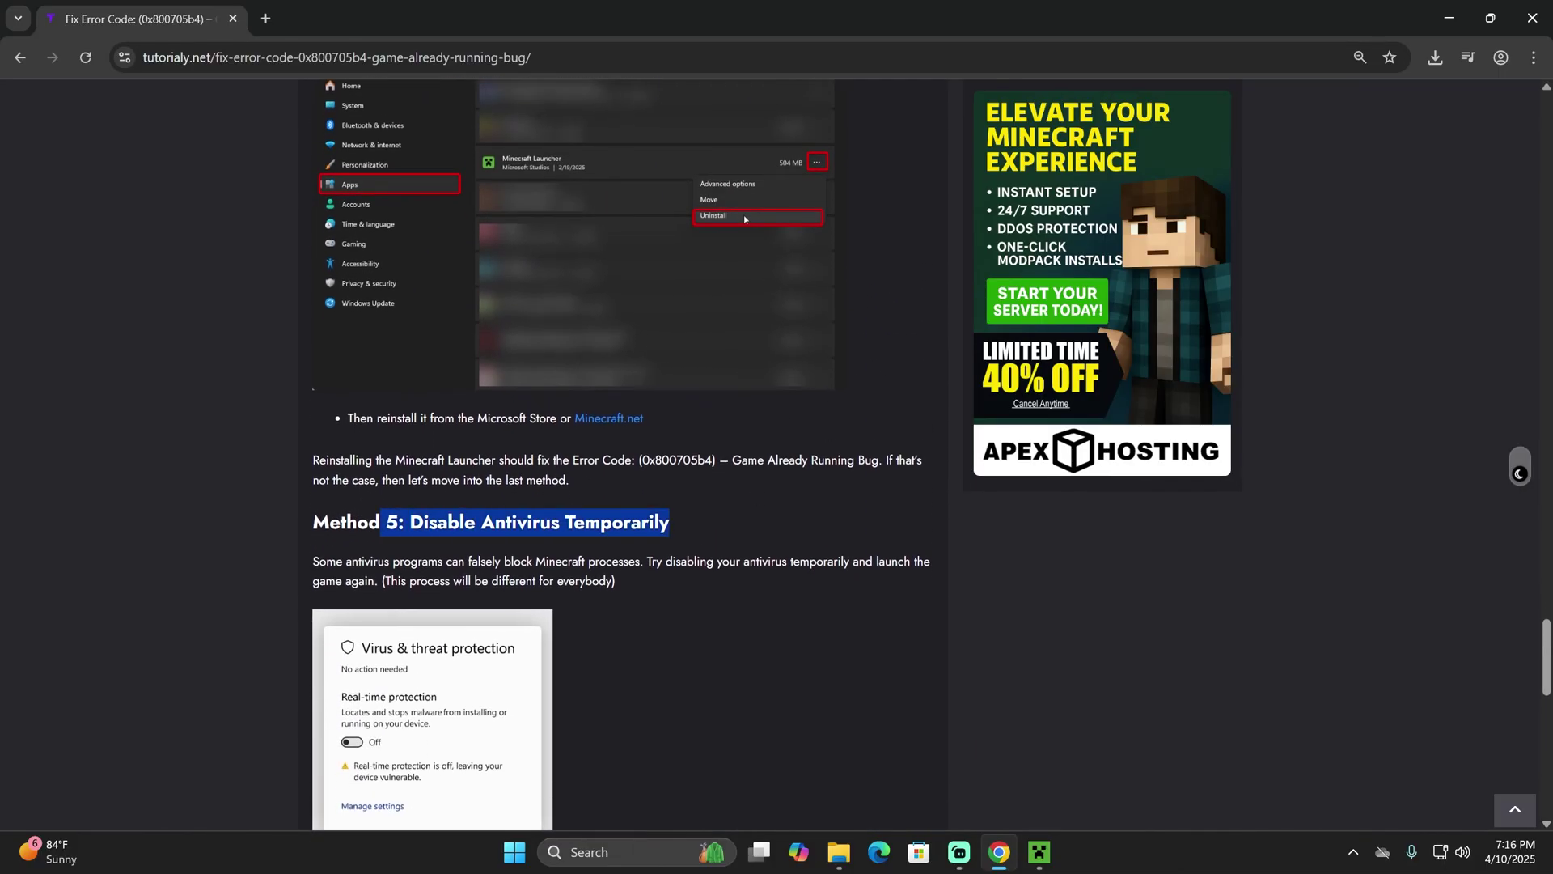
left_click(547, 515)
left_click_drag(575, 522, 438, 522)
left_click(445, 526)
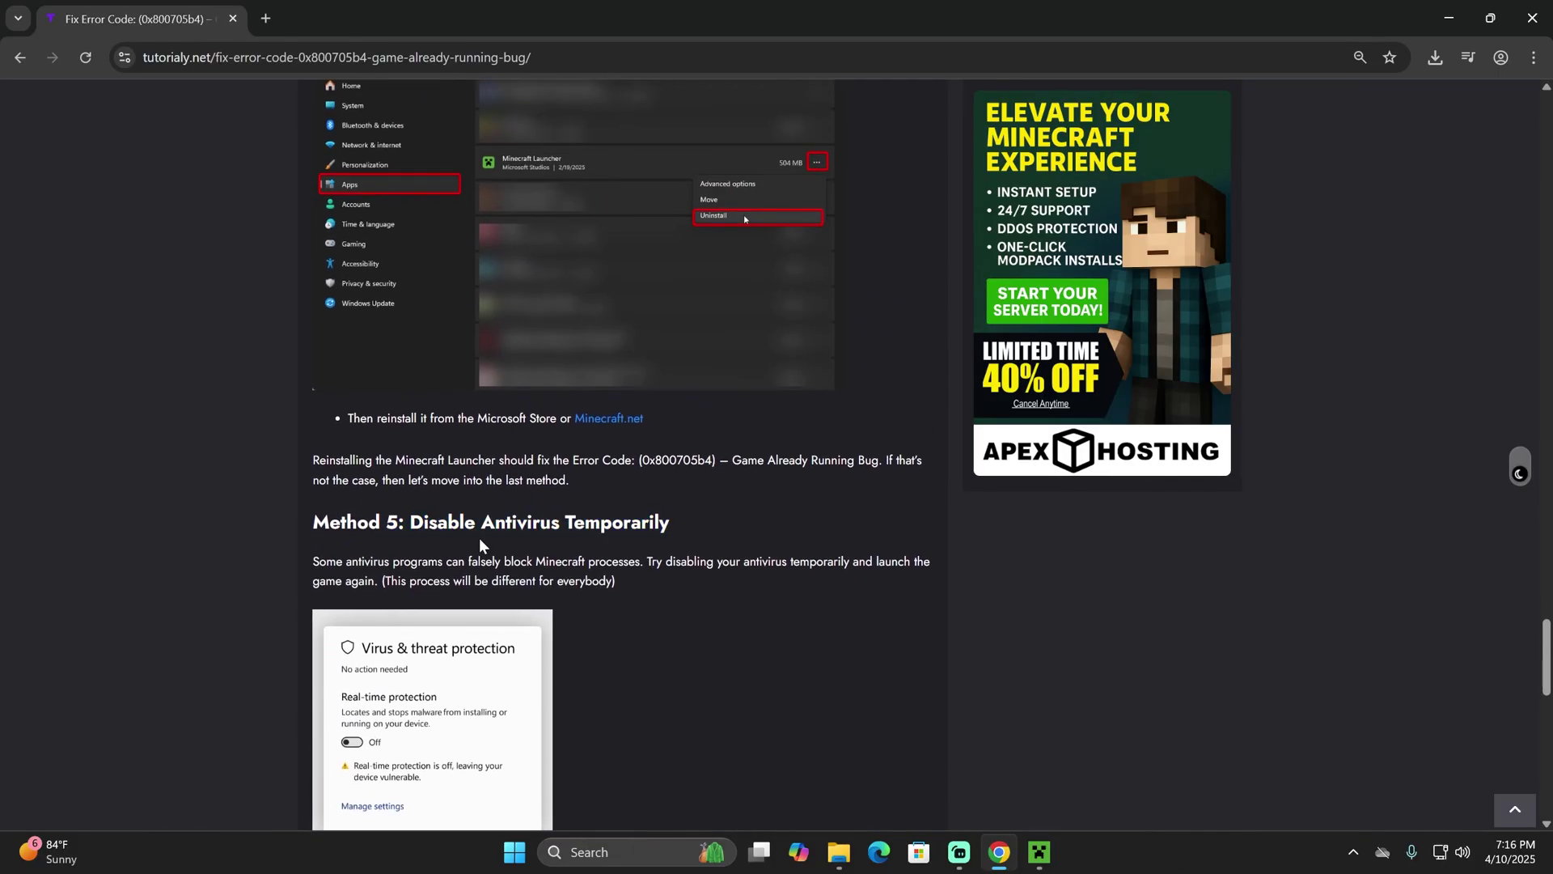
scroll(484, 546, "down", 3)
left_click(430, 428)
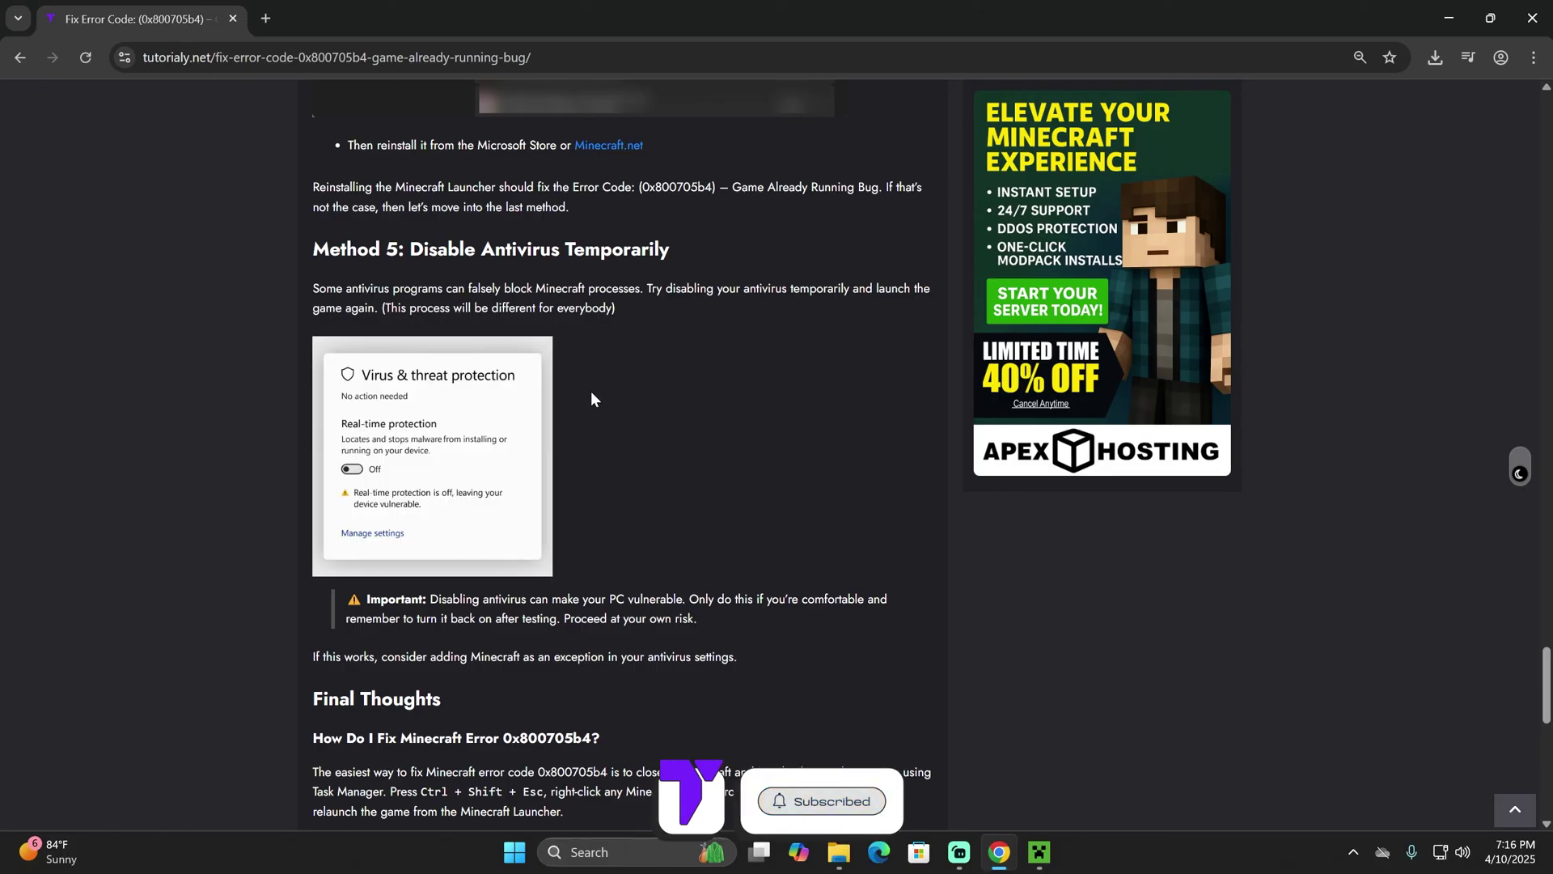
left_click_drag(616, 309, 568, 309)
left_click_drag(660, 249, 447, 249)
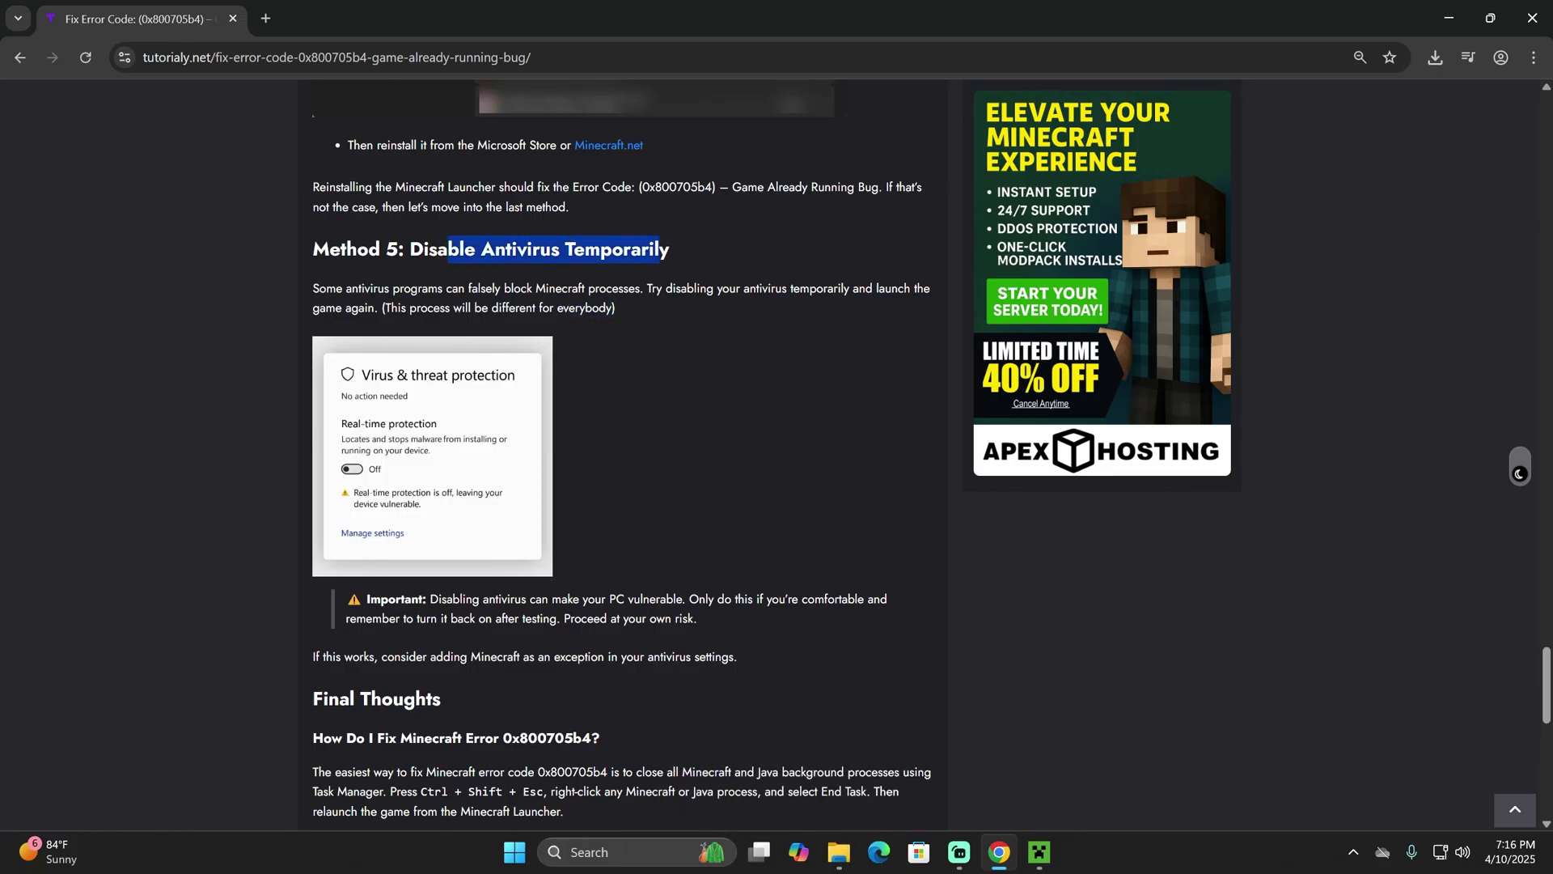
scroll(575, 446, "down", 2)
scroll(539, 485, "up", 5)
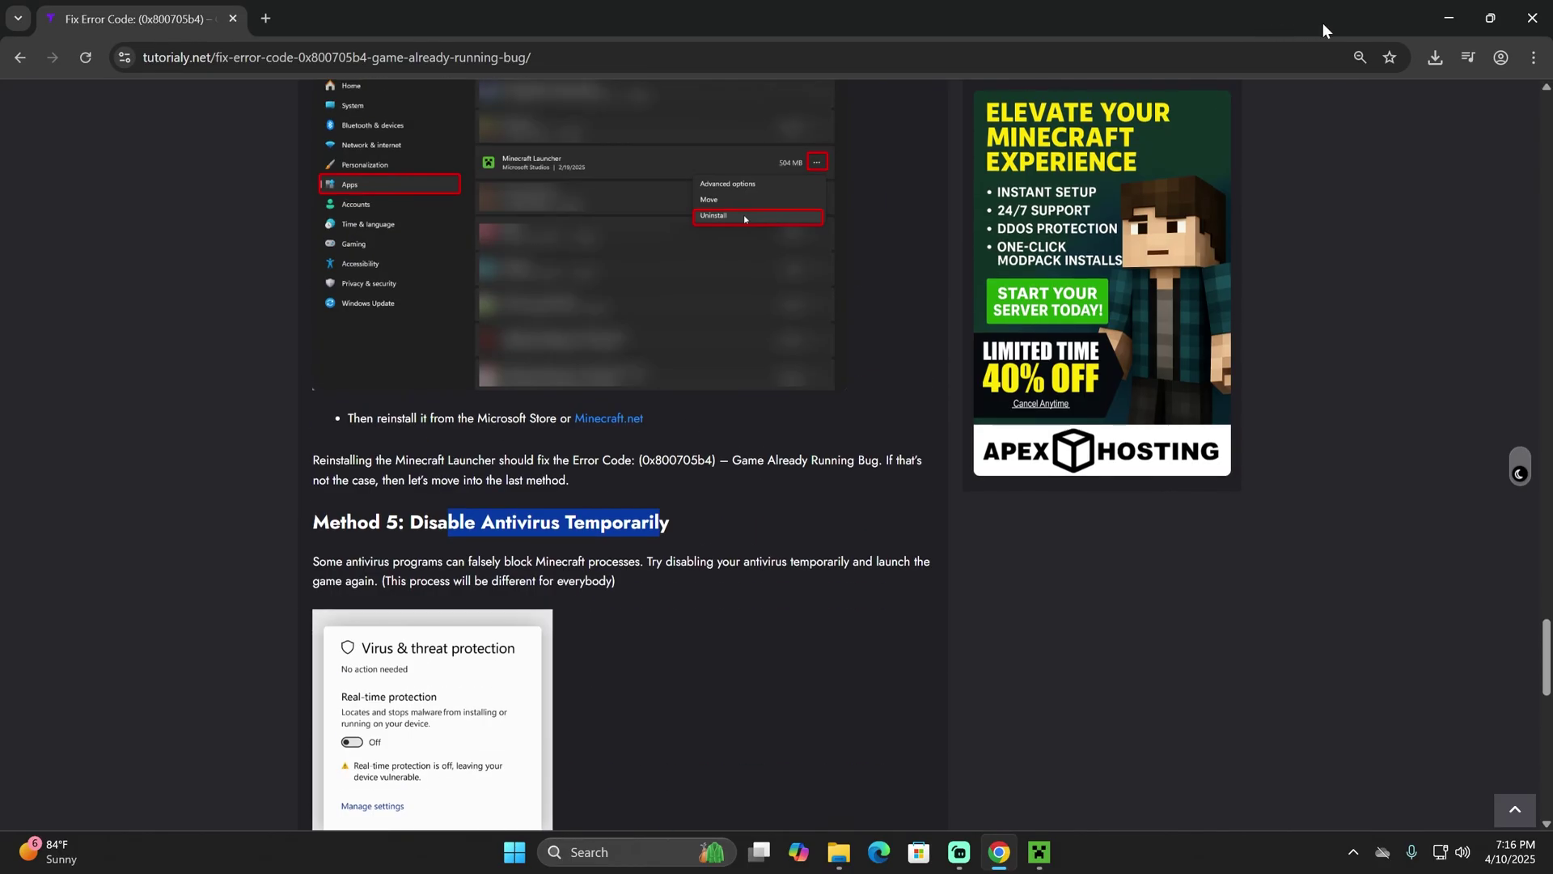
Minimize Chrome and reposition the Minecraft Launcher window slightly on the desktop.
left_click(1452, 18)
left_click(1350, 162)
left_click_drag(974, 95, 955, 93)
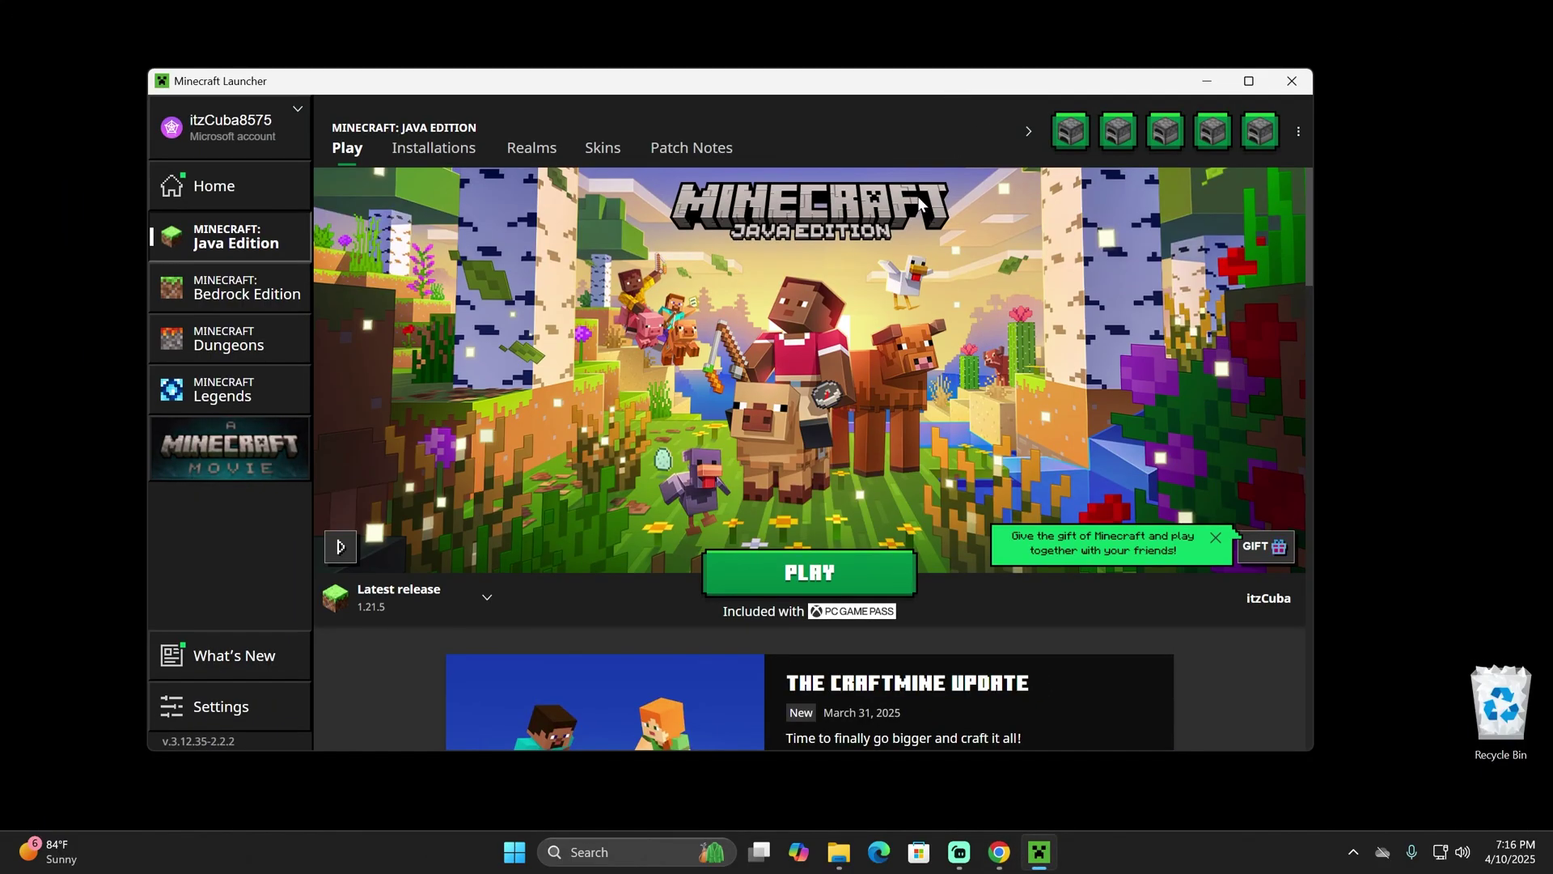